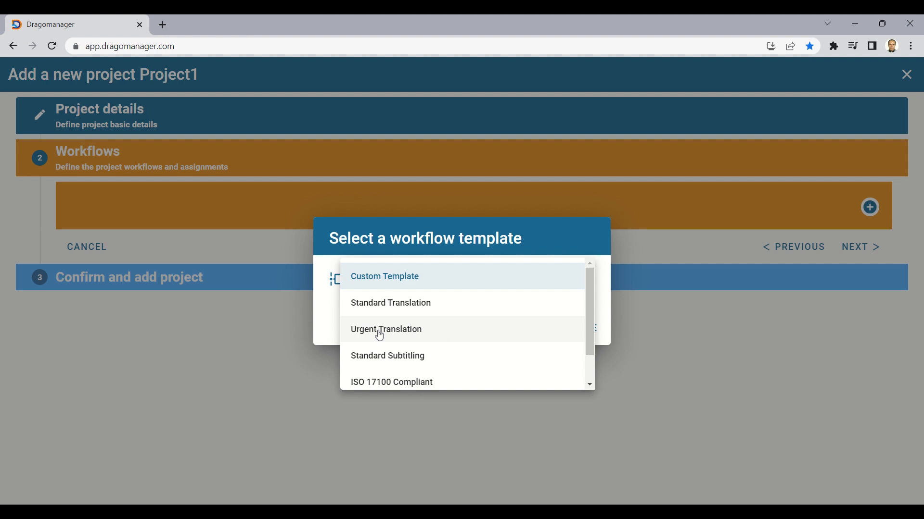
Step: Populate the workflow from the Urgent Translation template and upload Source file.pdf as its source file
left_click(379, 332)
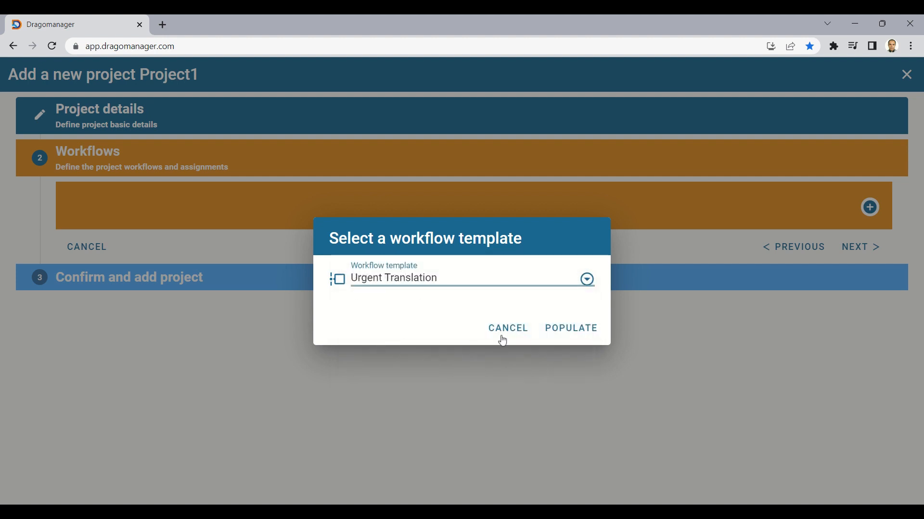
left_click(571, 329)
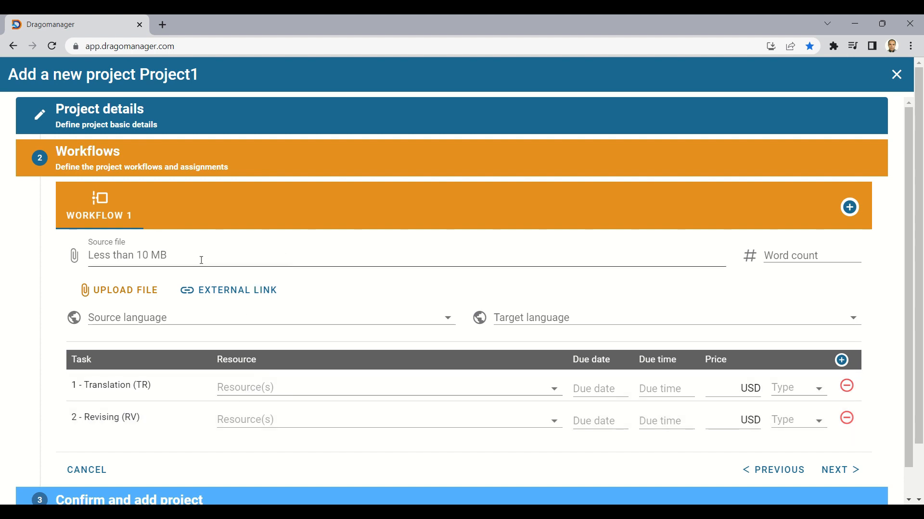
left_click(228, 291)
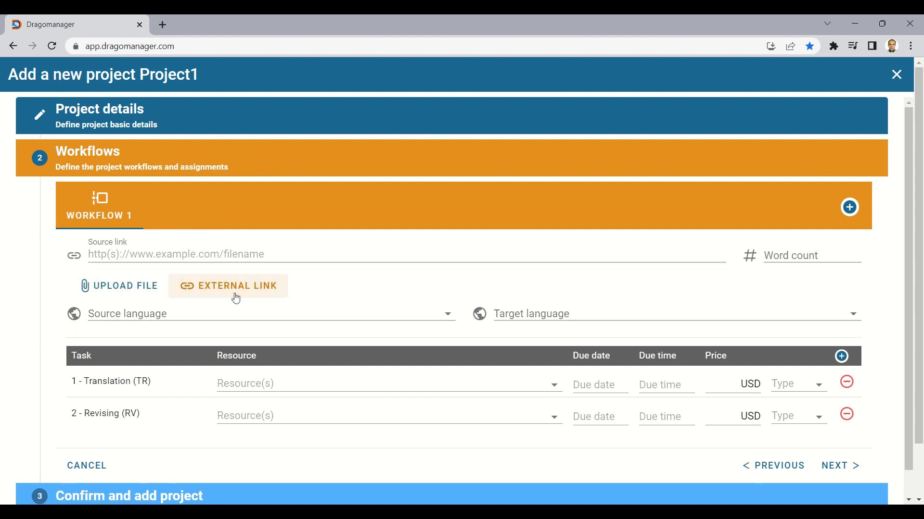
left_click(116, 291)
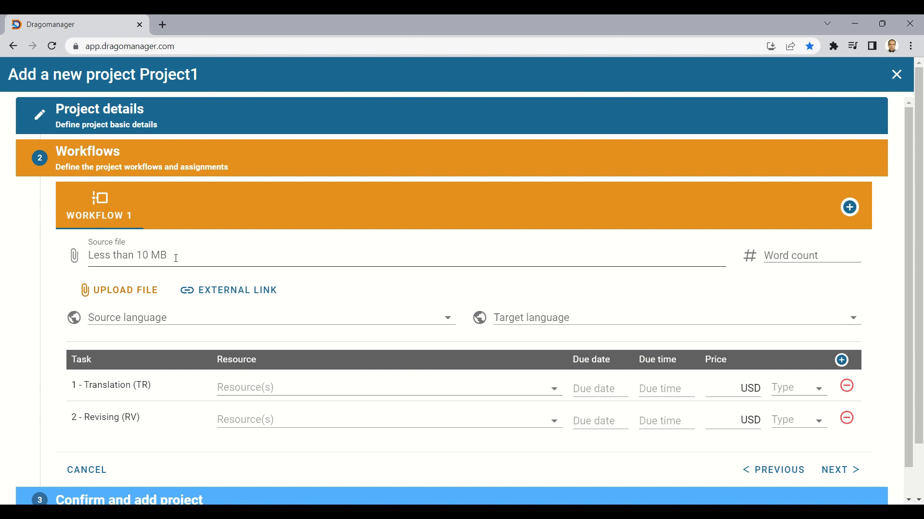
left_click(176, 258)
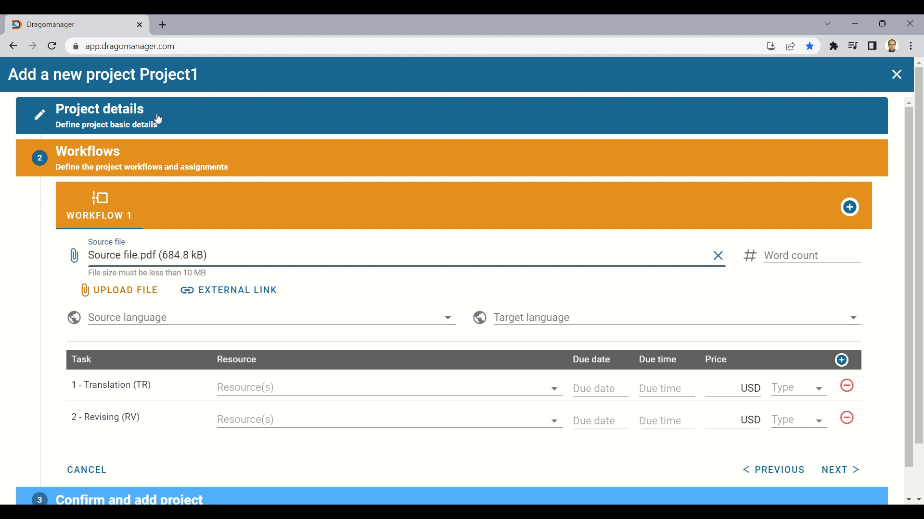
Step: Set the workflow's word count to 250, with Arabic as source language and English as target language
left_click(798, 254)
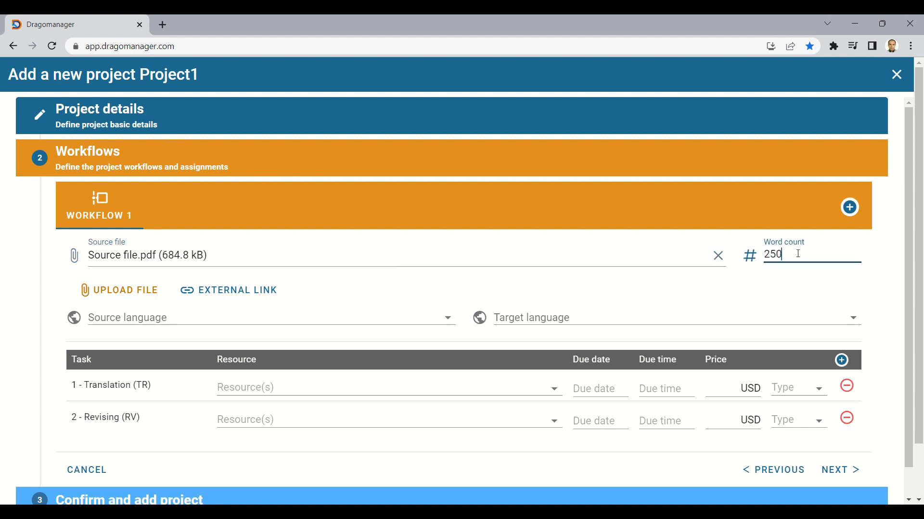
type("250")
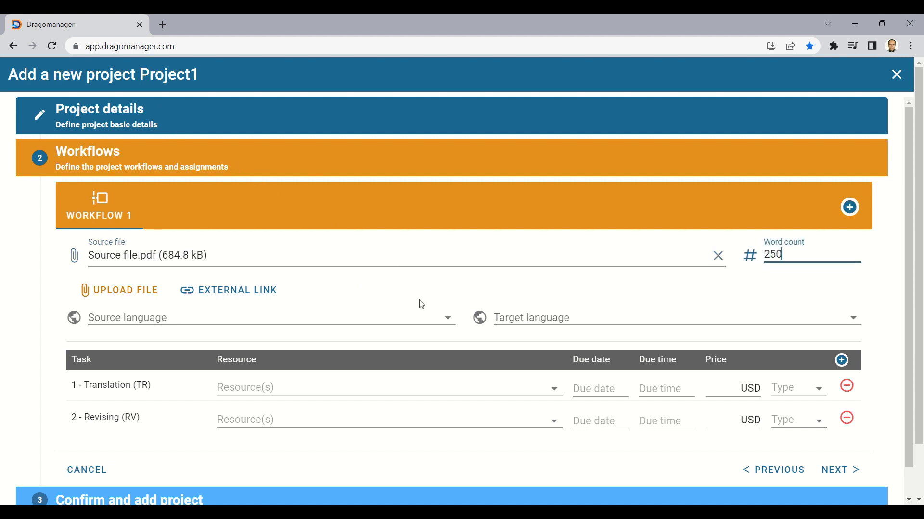
left_click(160, 319)
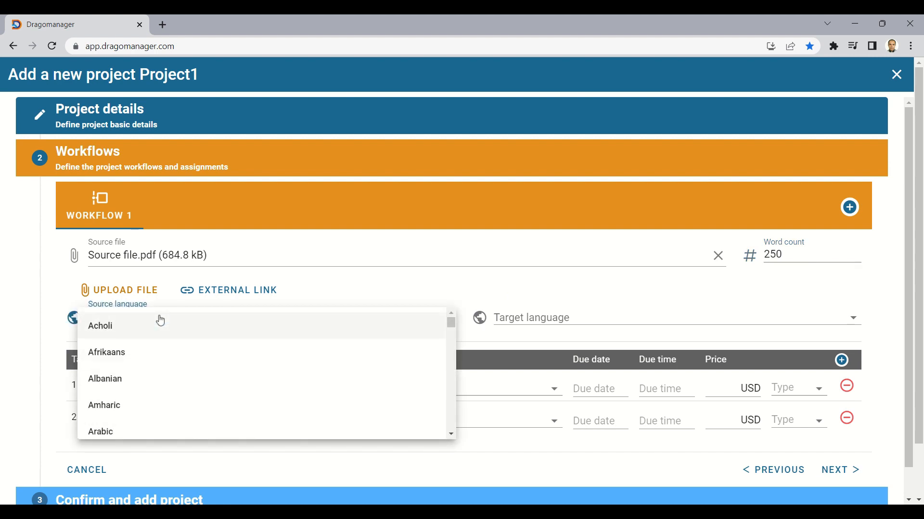
left_click(105, 433)
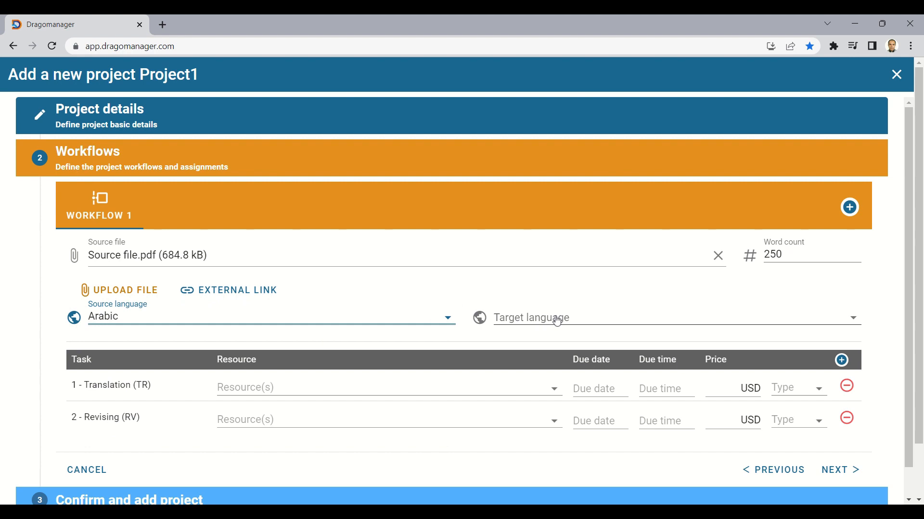
left_click(557, 322)
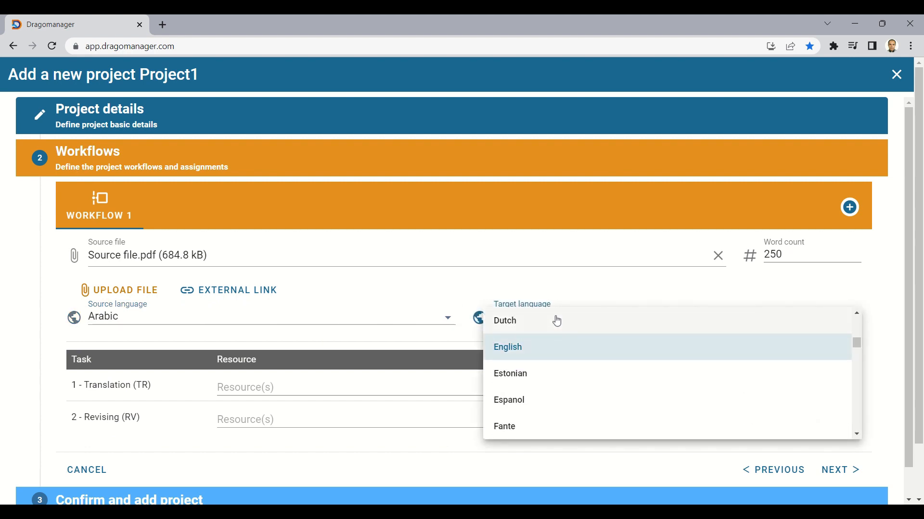
left_click(525, 351)
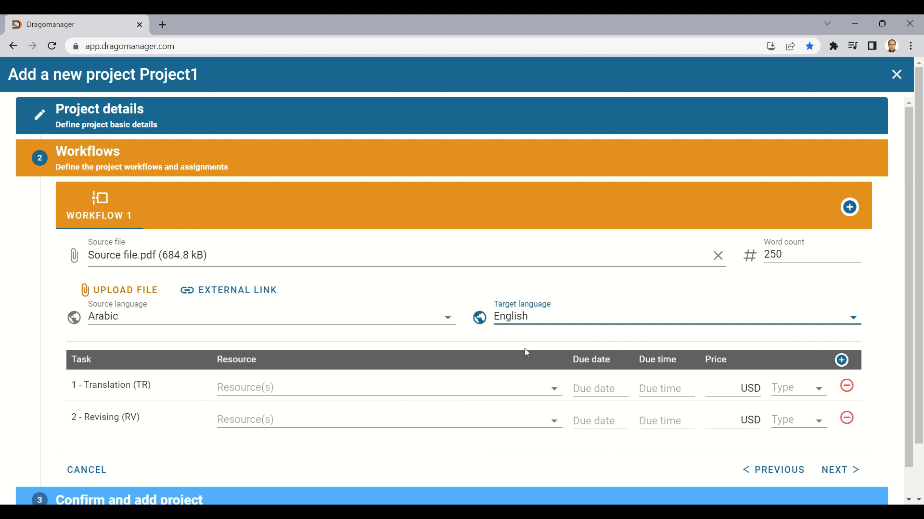
Step: Assign the first and last available resources in the list to the Translation (TR) task
left_click(296, 391)
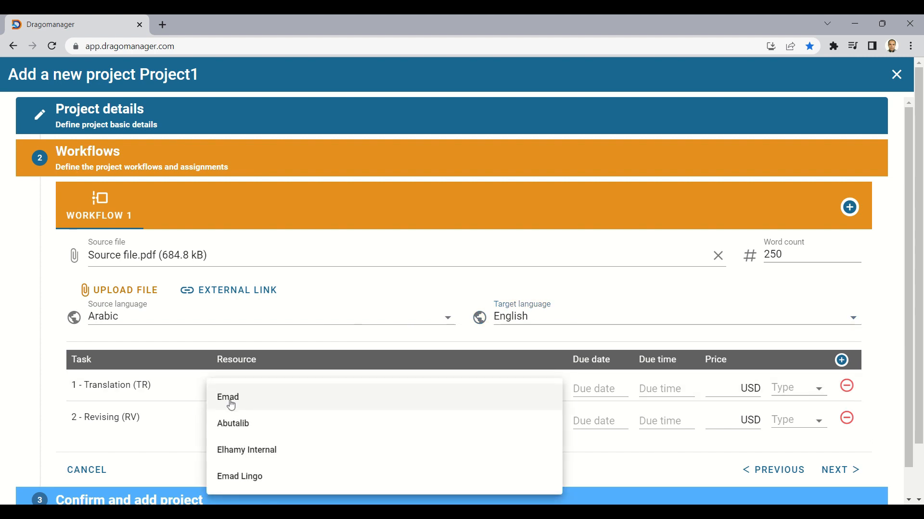
left_click(230, 401)
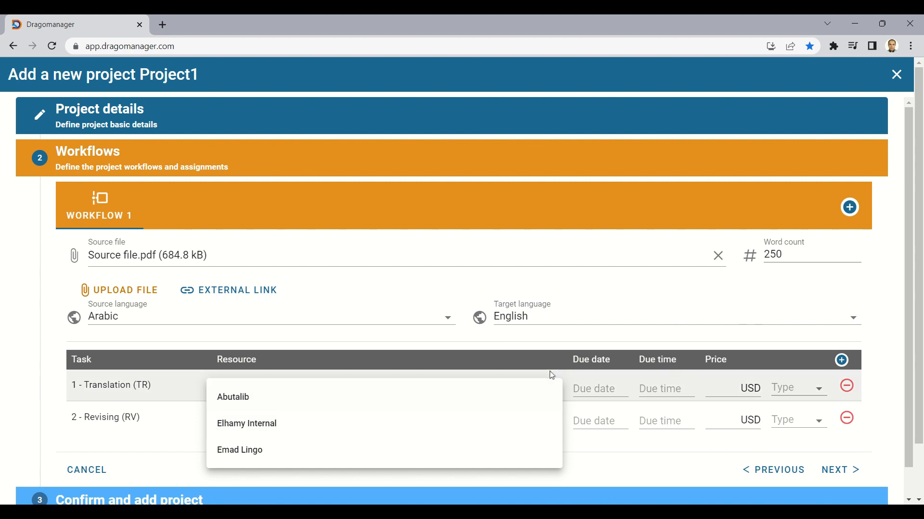
left_click(550, 358)
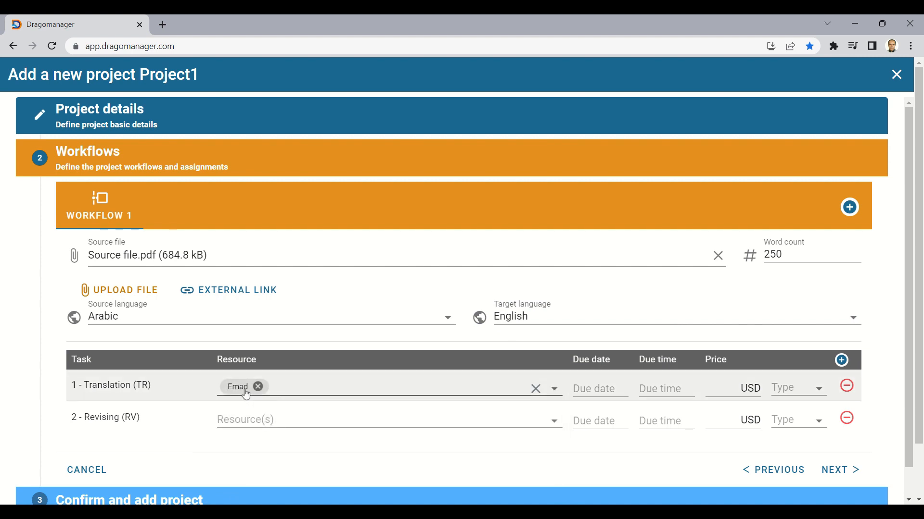
left_click(336, 388)
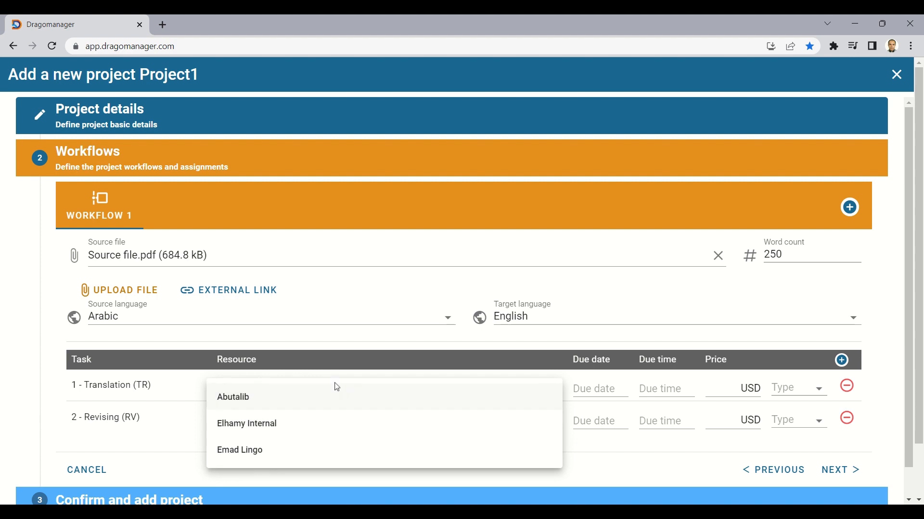
left_click(342, 350)
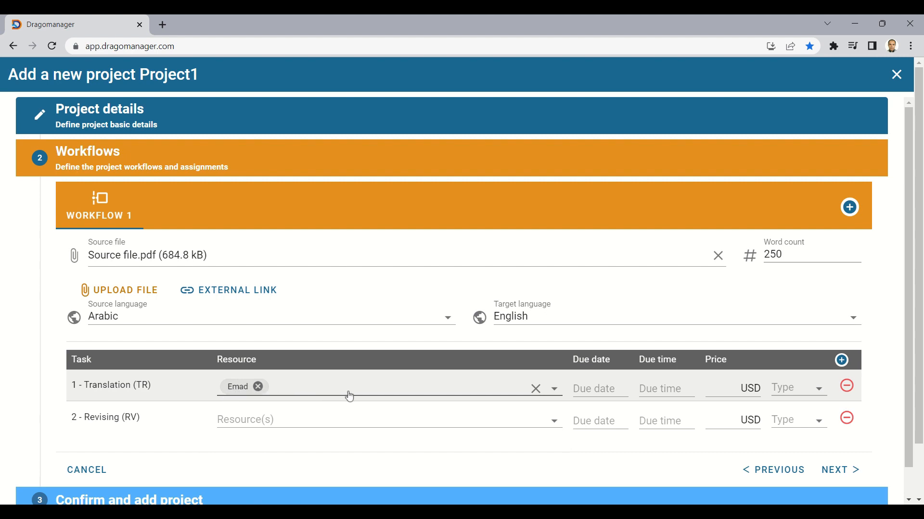
left_click(375, 388)
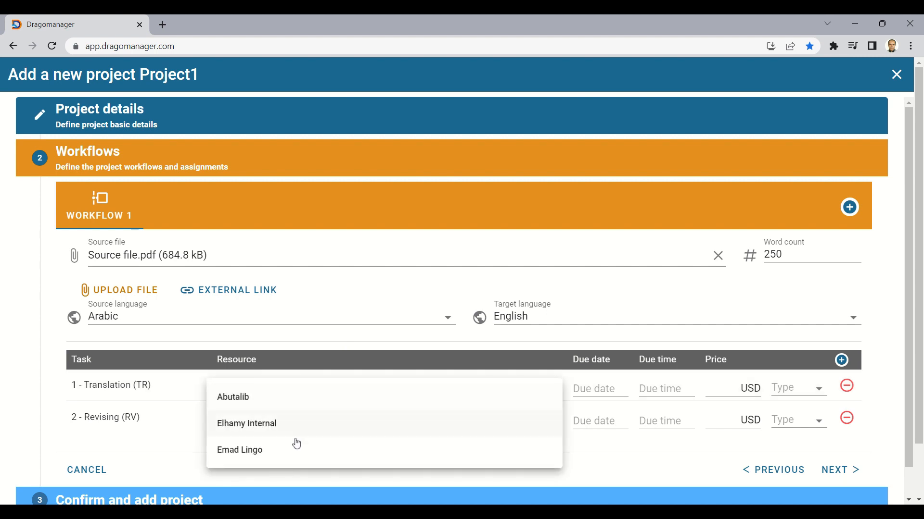
left_click(229, 457)
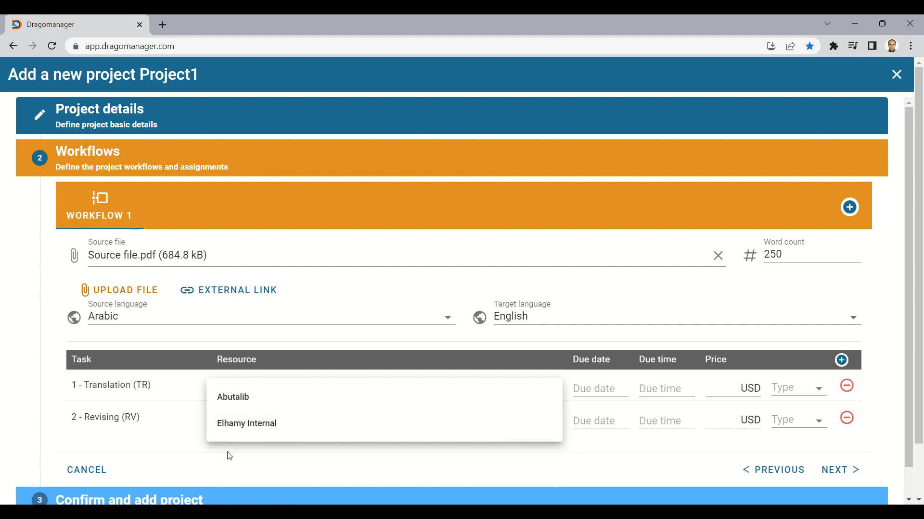
left_click(341, 346)
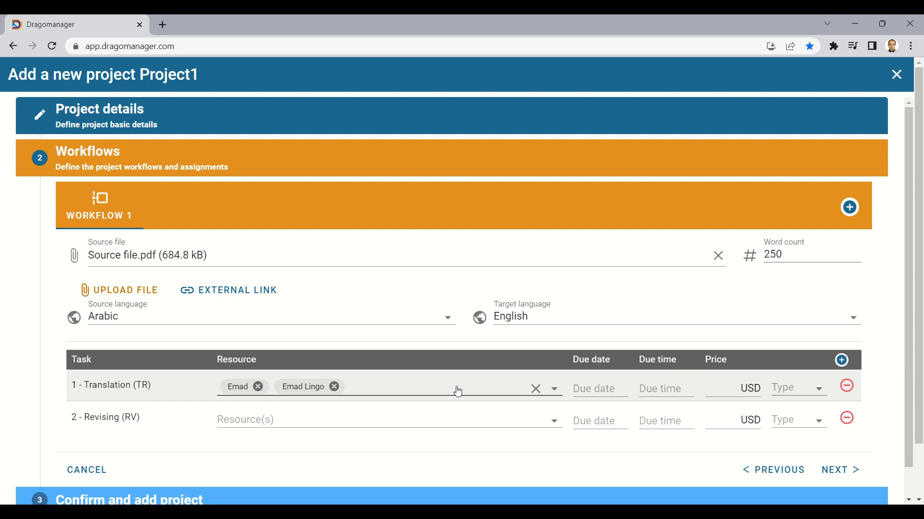
Step: Set the Translation task's due date to 2023-01-09 and its due time to 21:45
left_click(598, 390)
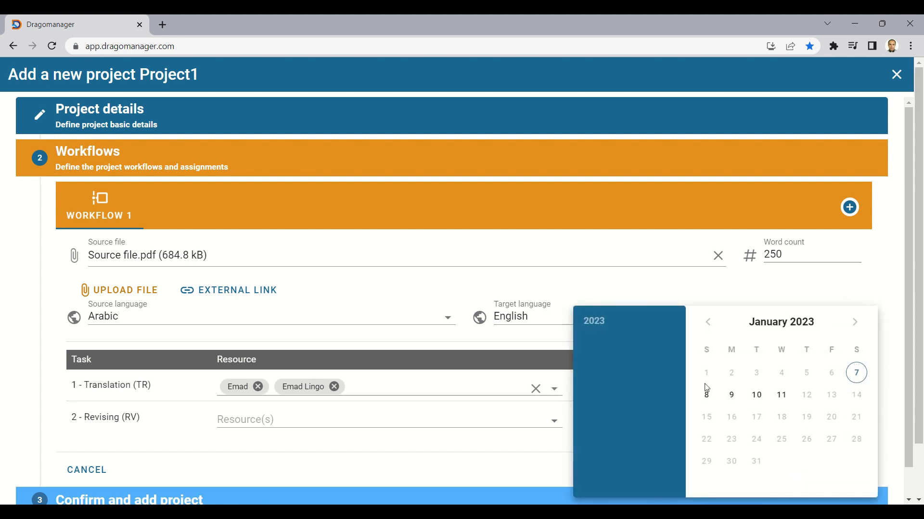
left_click(732, 394)
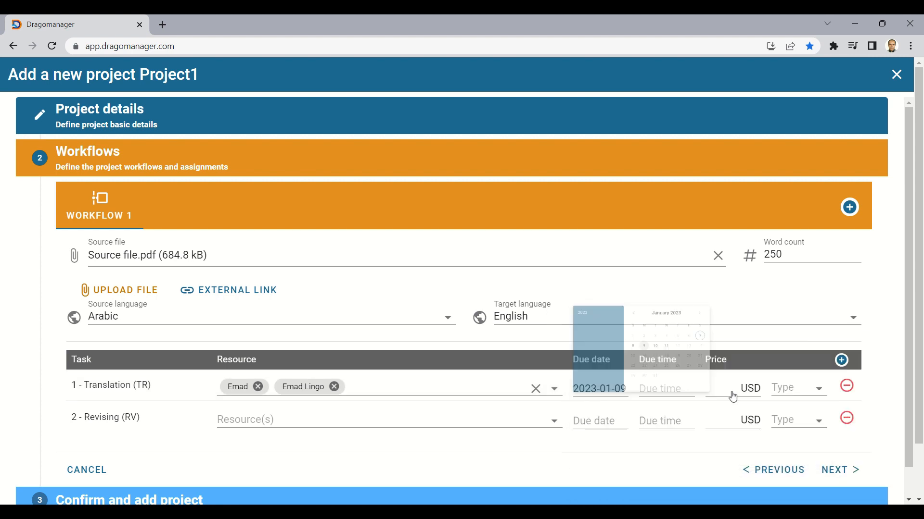
left_click(667, 390)
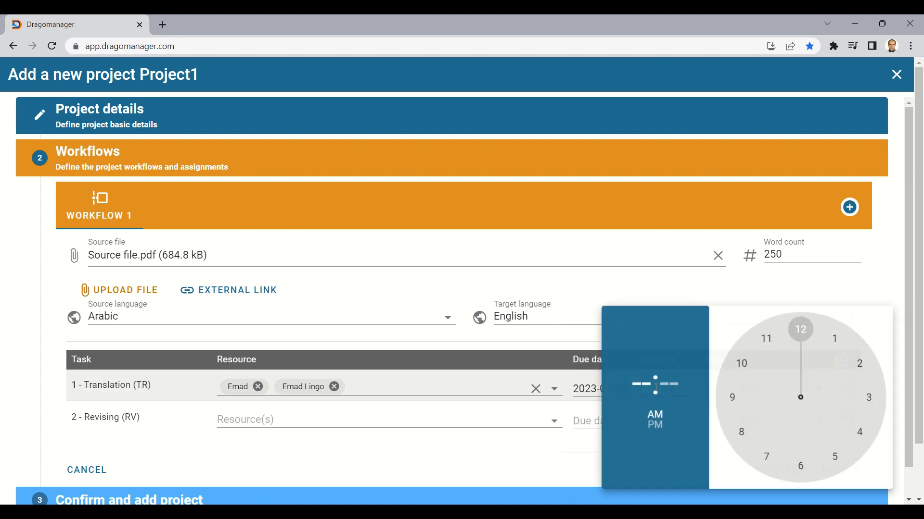
left_click(738, 403)
left_click(739, 406)
left_click(657, 429)
left_click(568, 460)
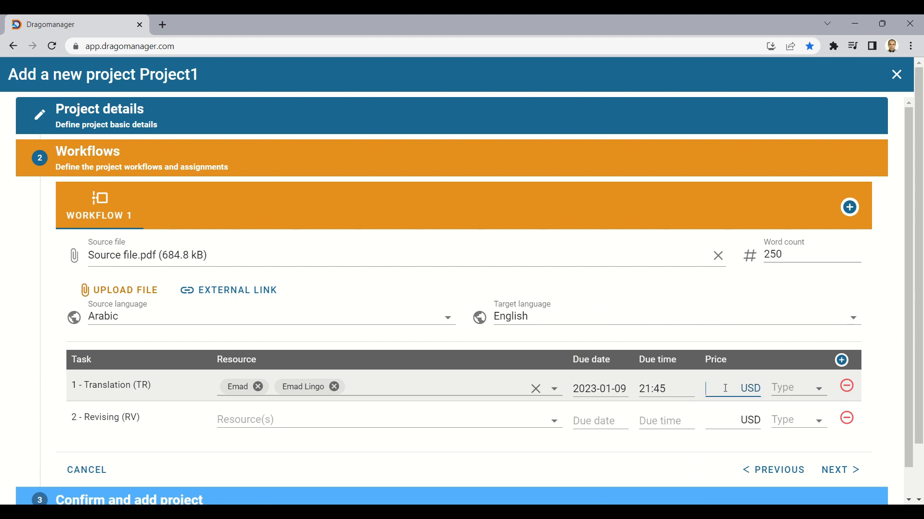
Step: Set the Translation task's price to 0.06 USD with the PPW price type
left_click(792, 389)
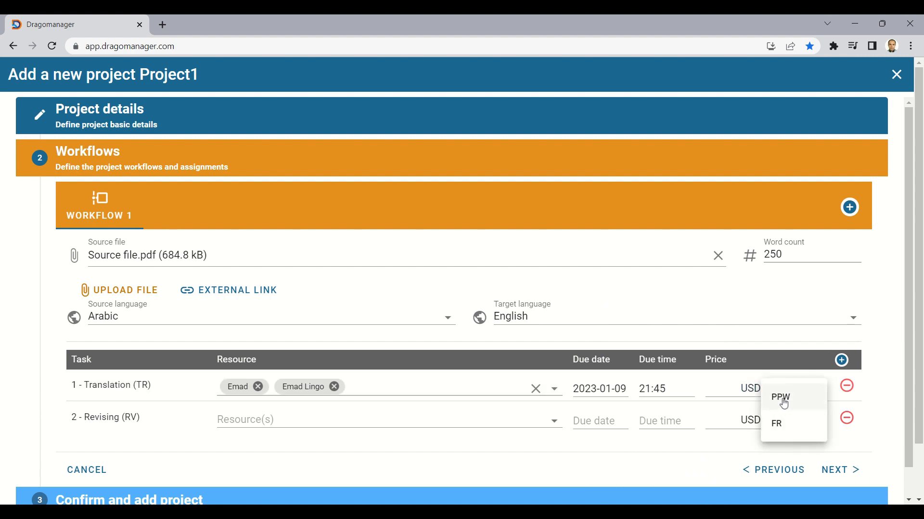
left_click(718, 389)
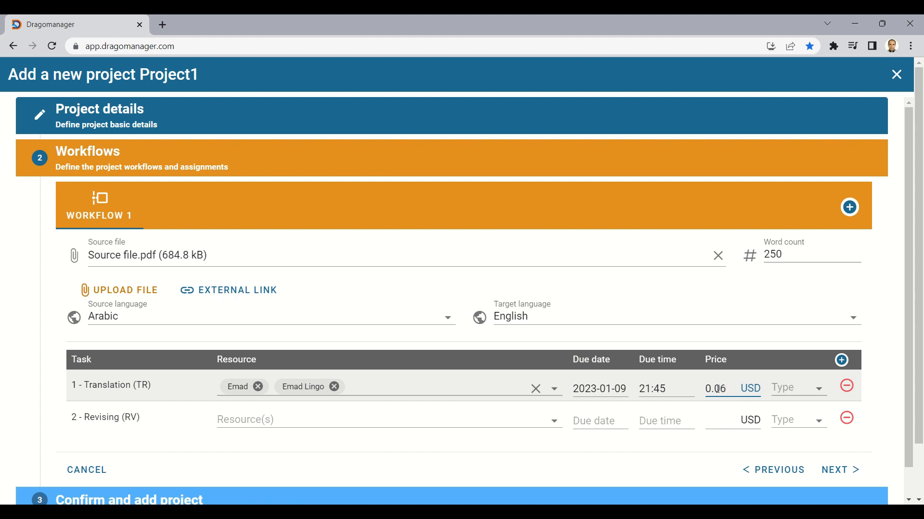
left_click(800, 388)
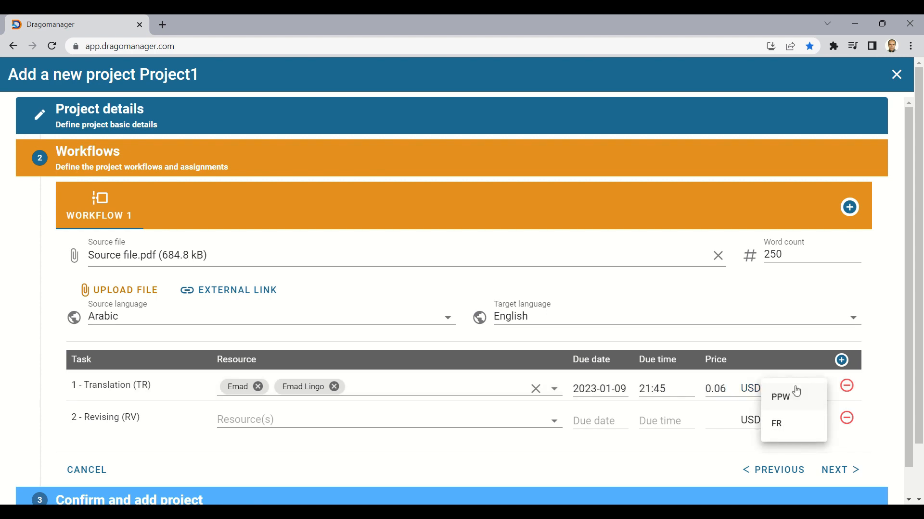
left_click(792, 399)
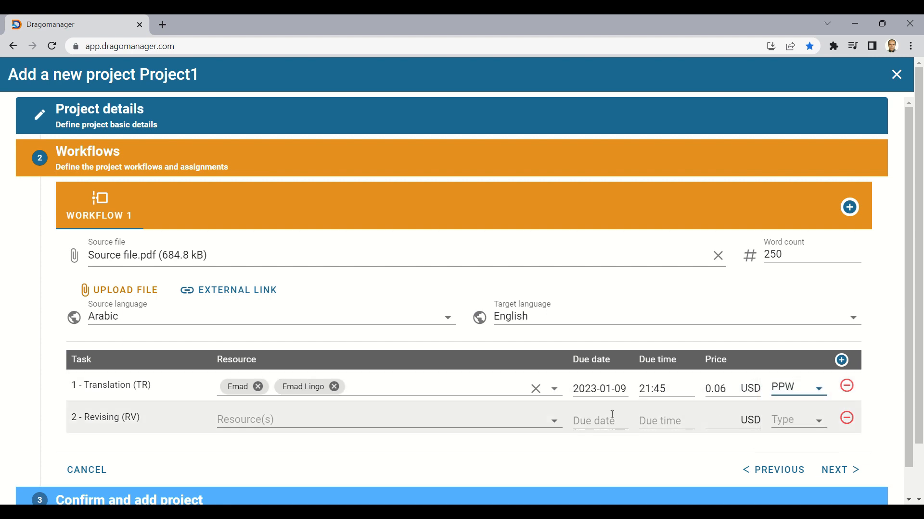
Step: Assign the internal resource to the Revising (RV) task and set its deadline to 2023-01-10 at 09:46
left_click(383, 421)
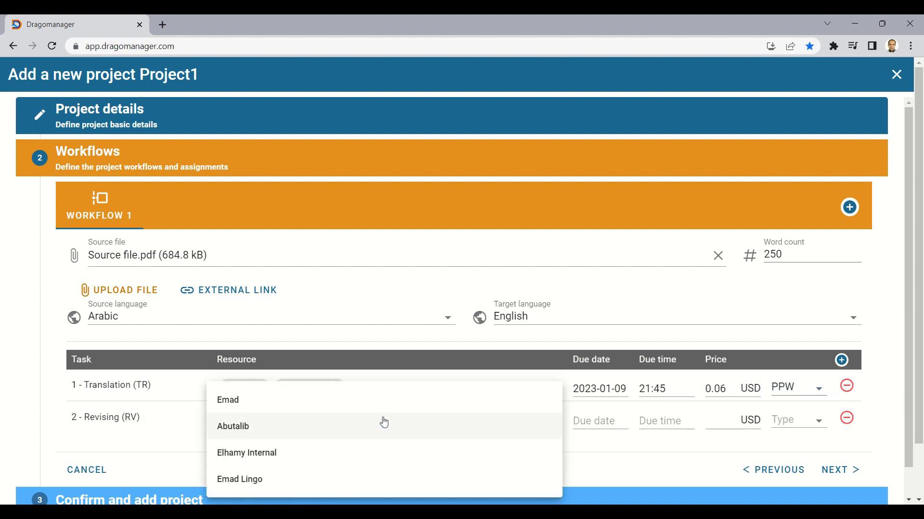
left_click(243, 453)
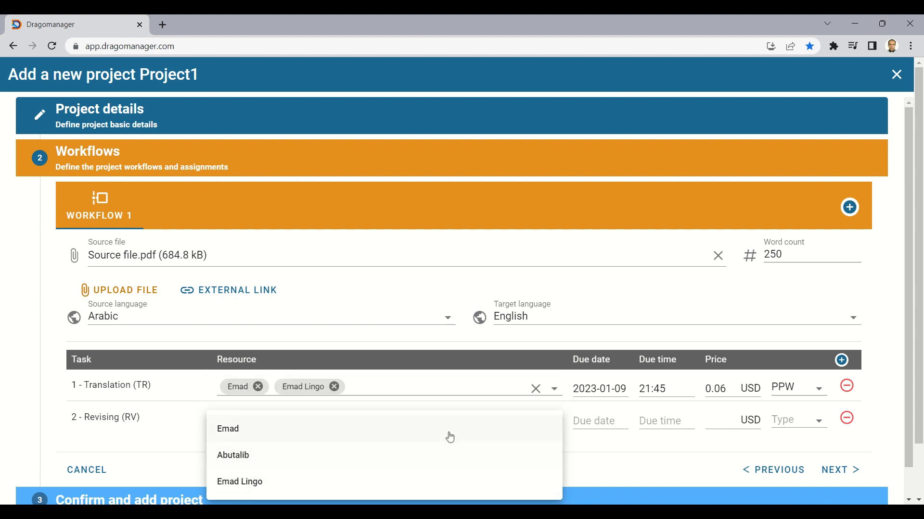
left_click(586, 421)
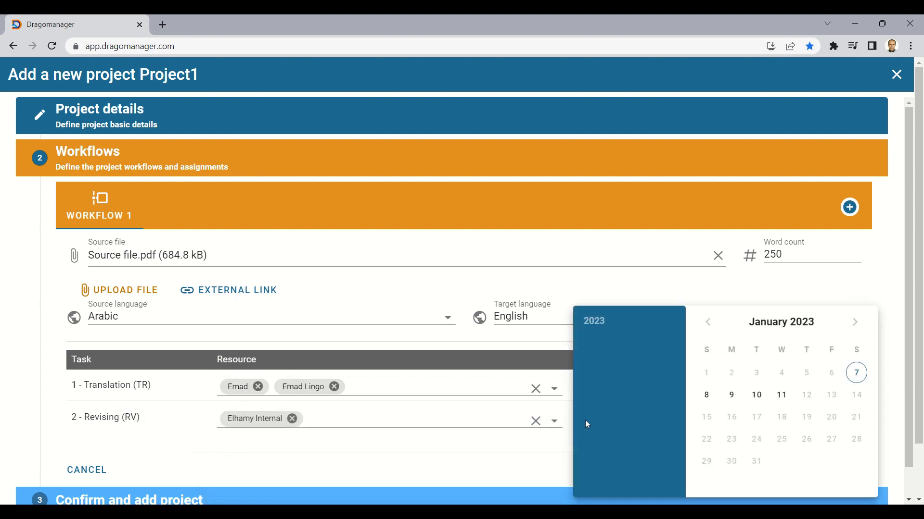
left_click(757, 396)
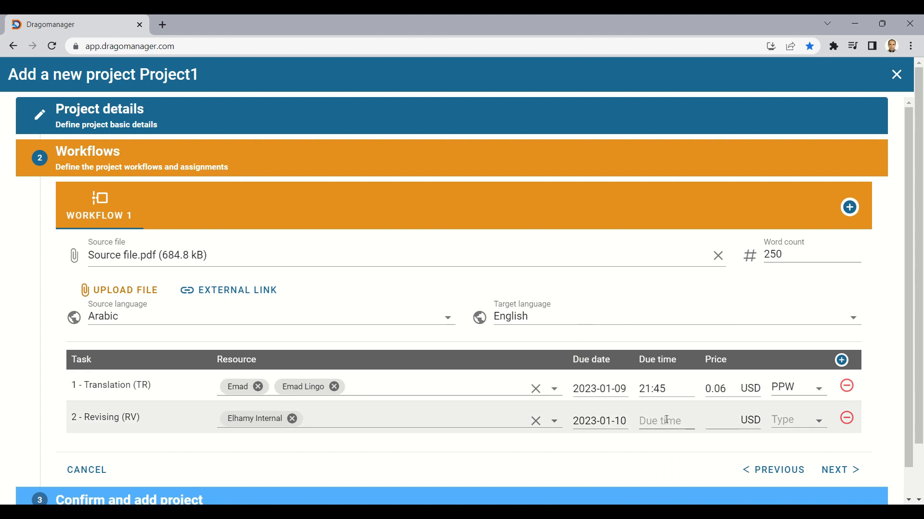
left_click(659, 425)
left_click(737, 404)
left_click(739, 396)
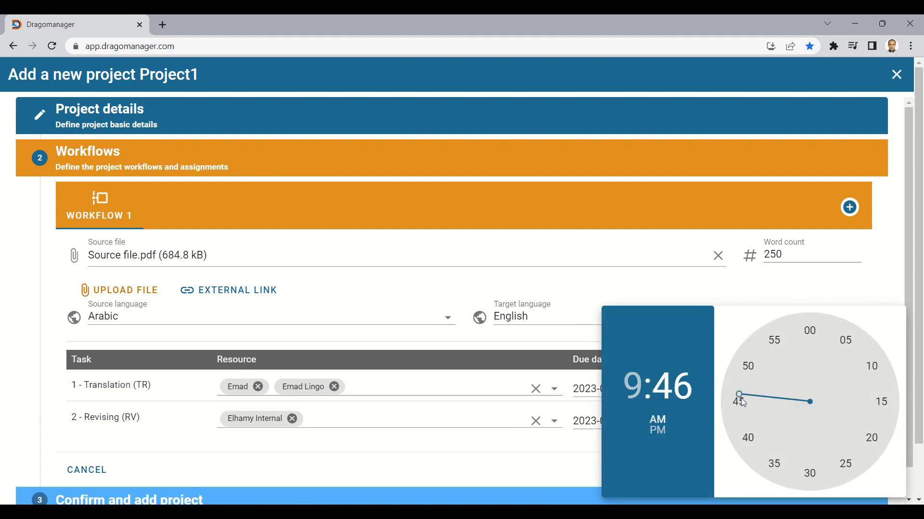
left_click(570, 457)
Step: Set the Revising task's price to 10 USD with the FR price type
left_click(727, 420)
type("10")
left_click(784, 419)
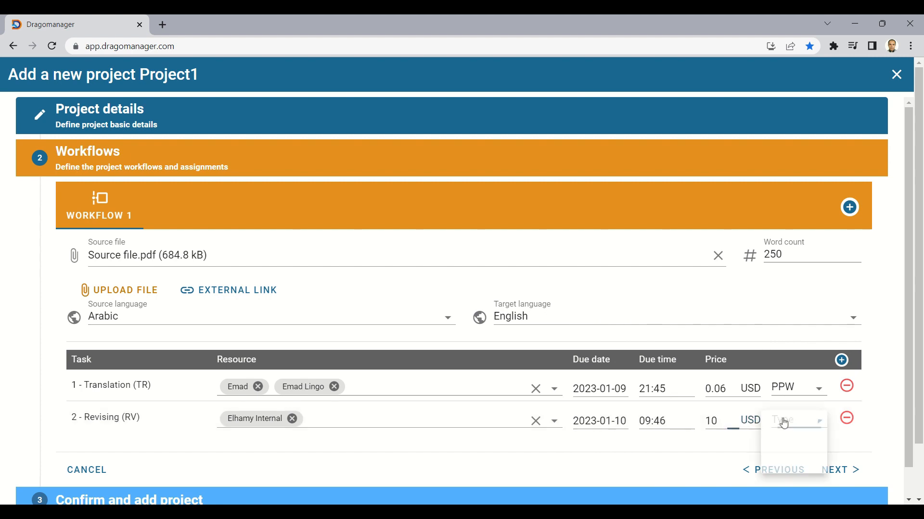
left_click(778, 456)
Step: Finish the workflow definition and confirm adding Project1
left_click(833, 471)
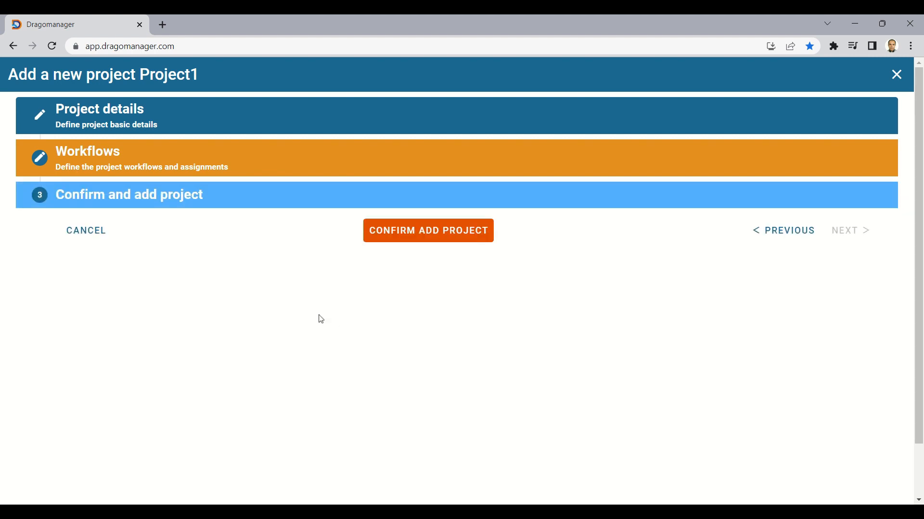
left_click(432, 234)
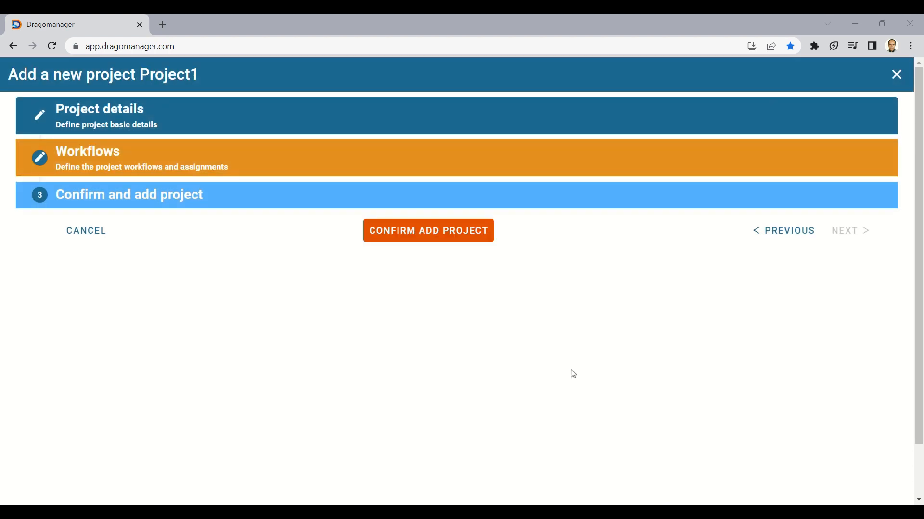
Step: Review the workflow's task assignments once more and confirm adding the project with its source file
left_click(783, 231)
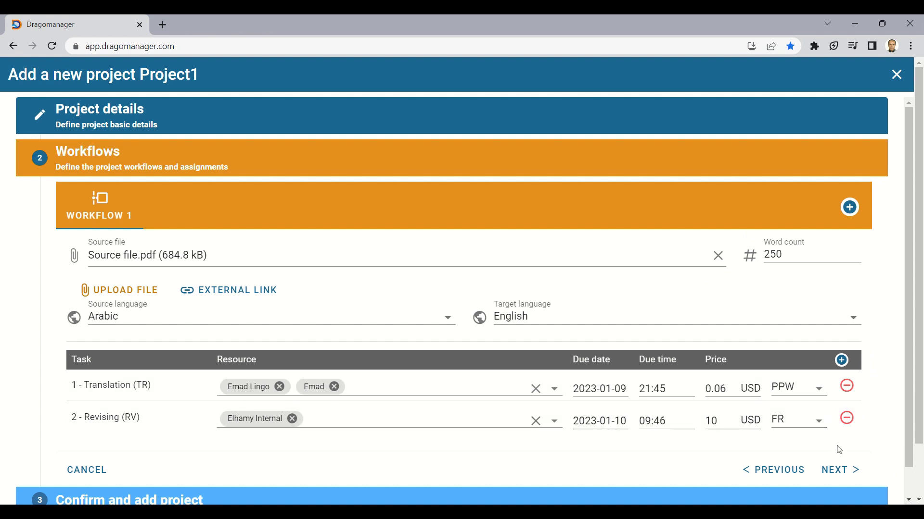
left_click(837, 470)
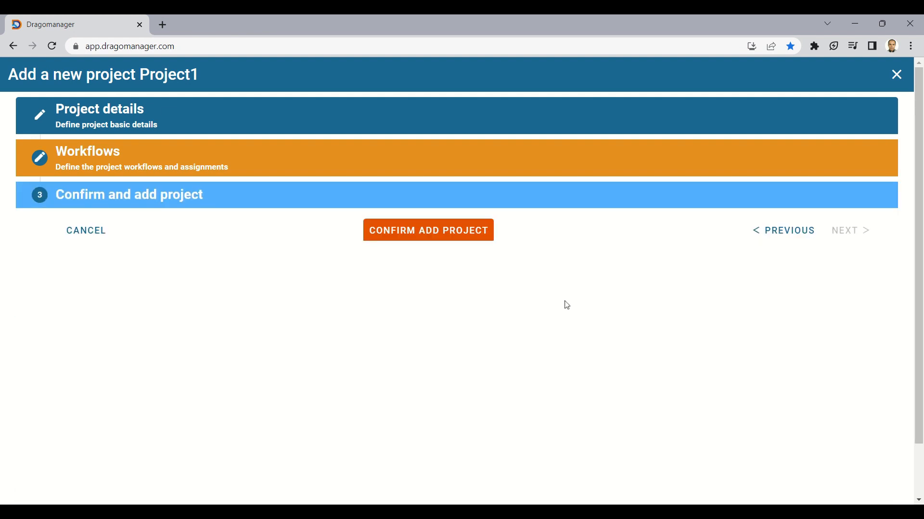
left_click(422, 229)
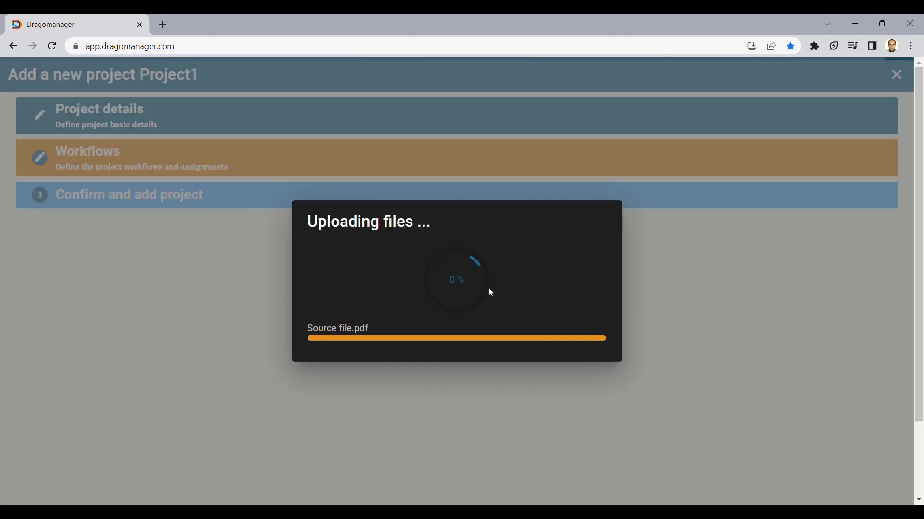
left_click(463, 371)
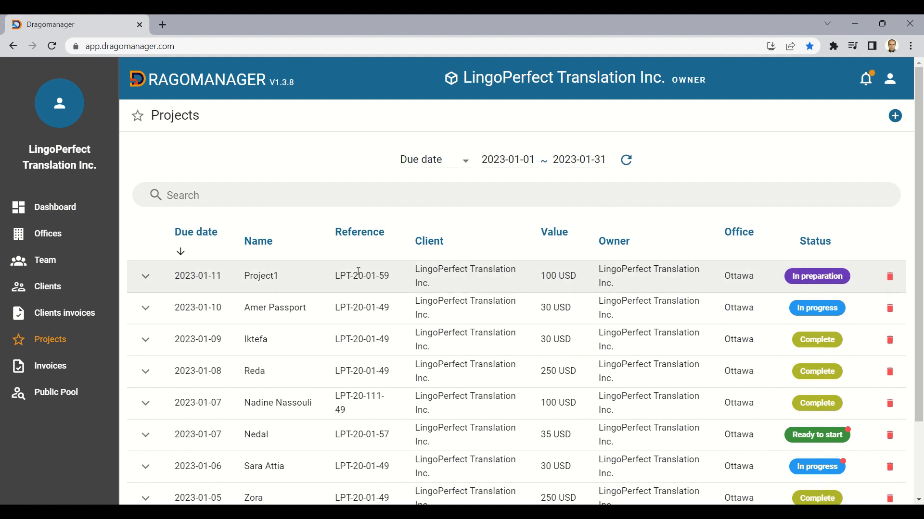
Step: Examine Project1's details, its workflow and the offers made for the Translation (TR) task
left_click(146, 279)
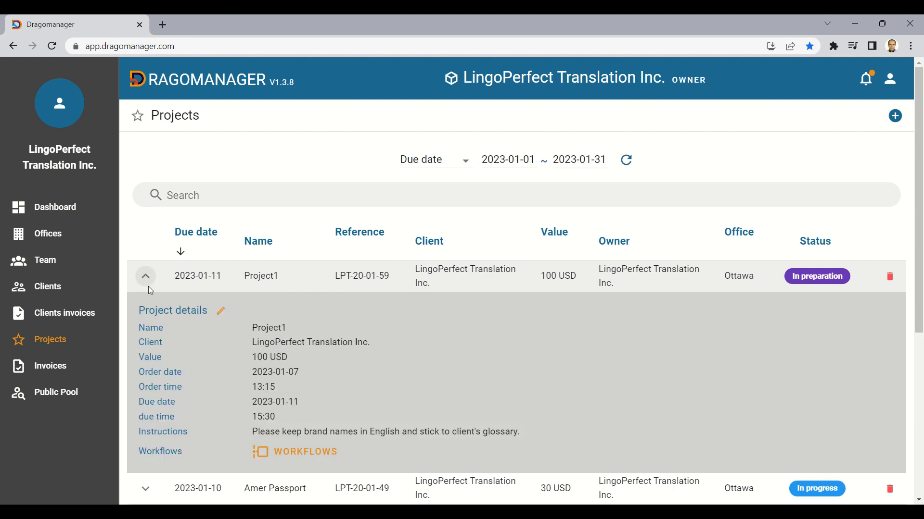
scroll(242, 345, "down", 1)
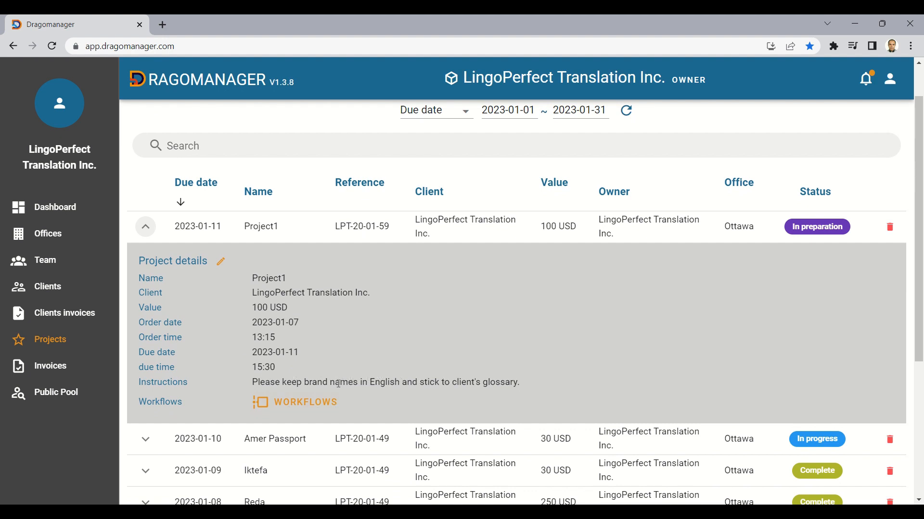
left_click(296, 407)
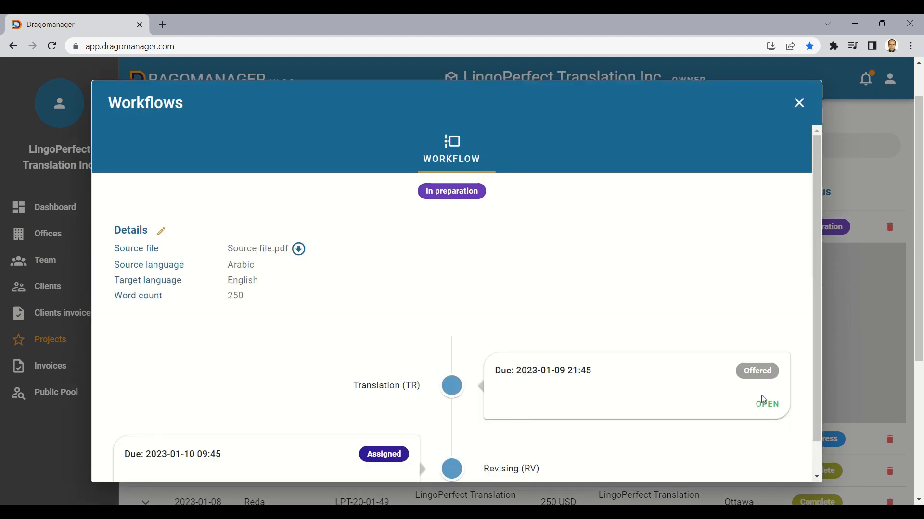
scroll(404, 457, "down", 1)
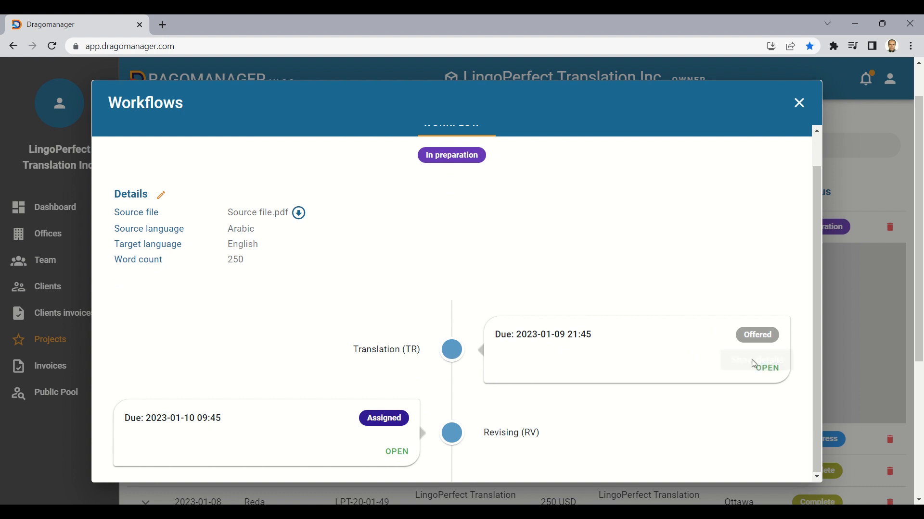
left_click(756, 345)
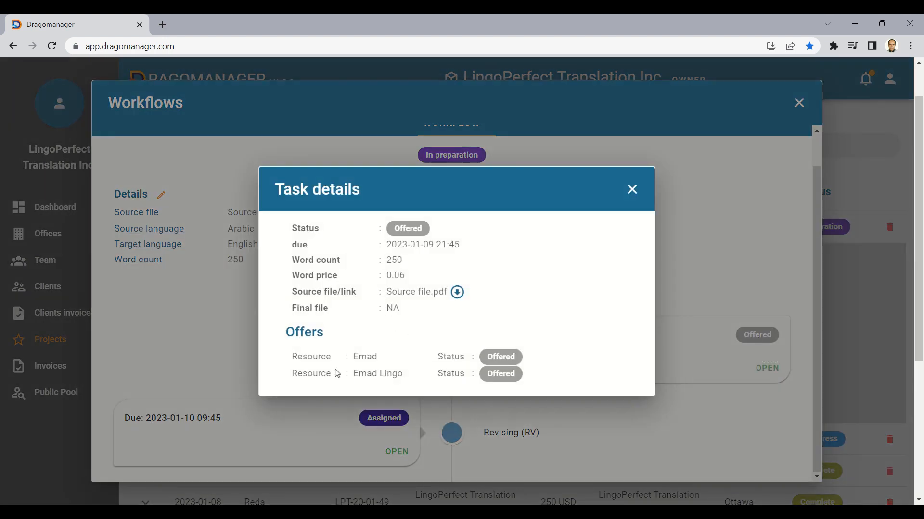
left_click(632, 191)
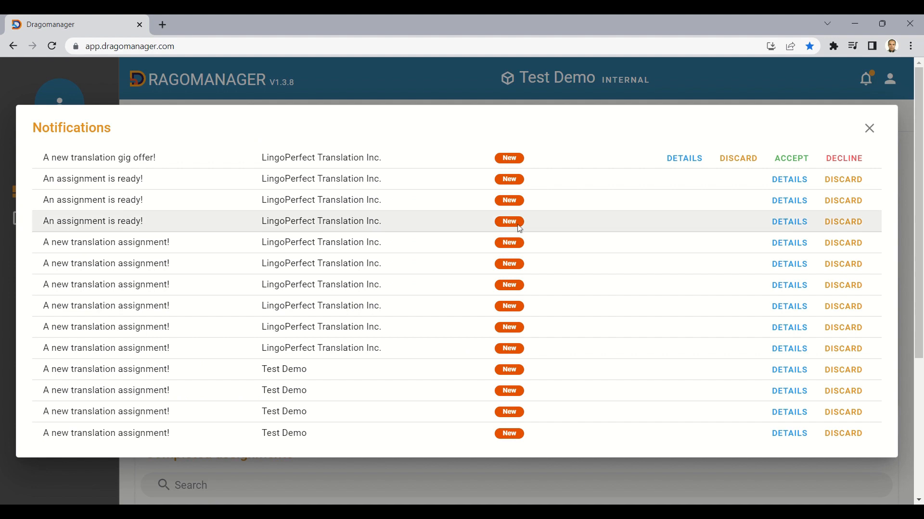
Step: Accept the new translation gig offer as the internal resource and start progress on the ready Translation (TR) assignment
left_click(792, 159)
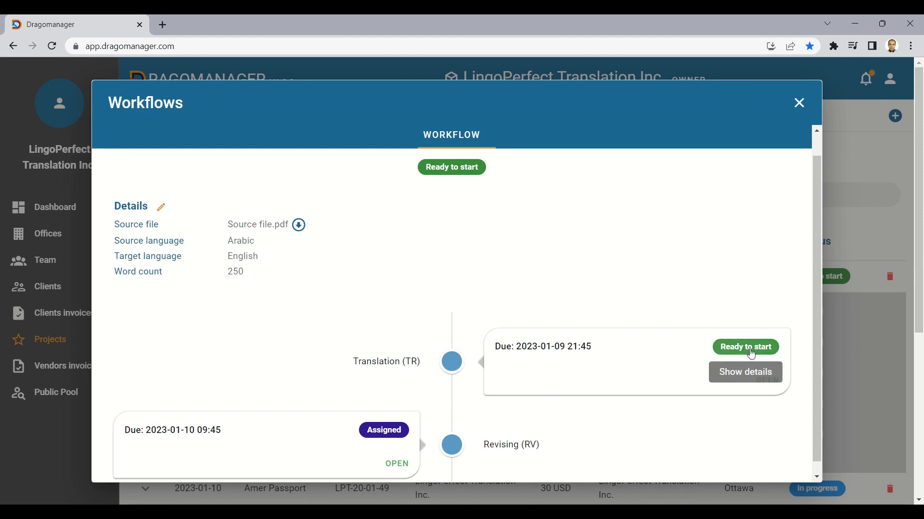
left_click(751, 354)
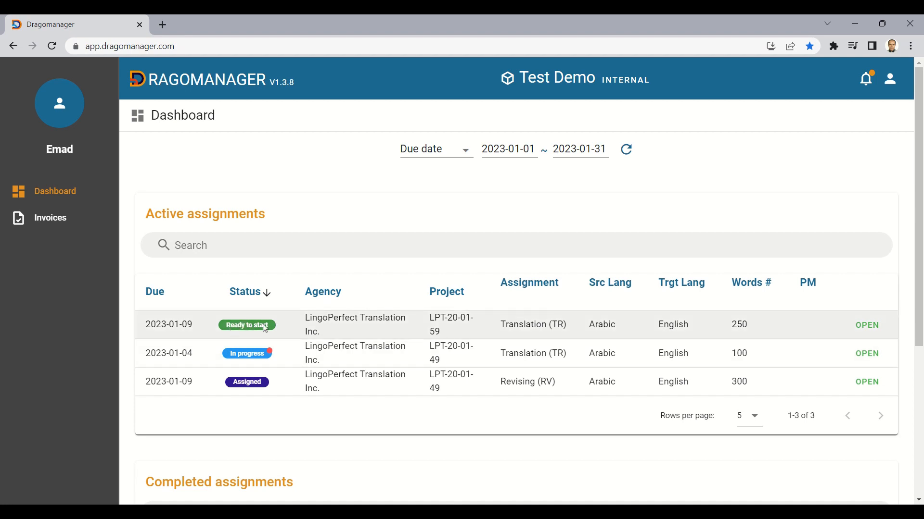
left_click(867, 327)
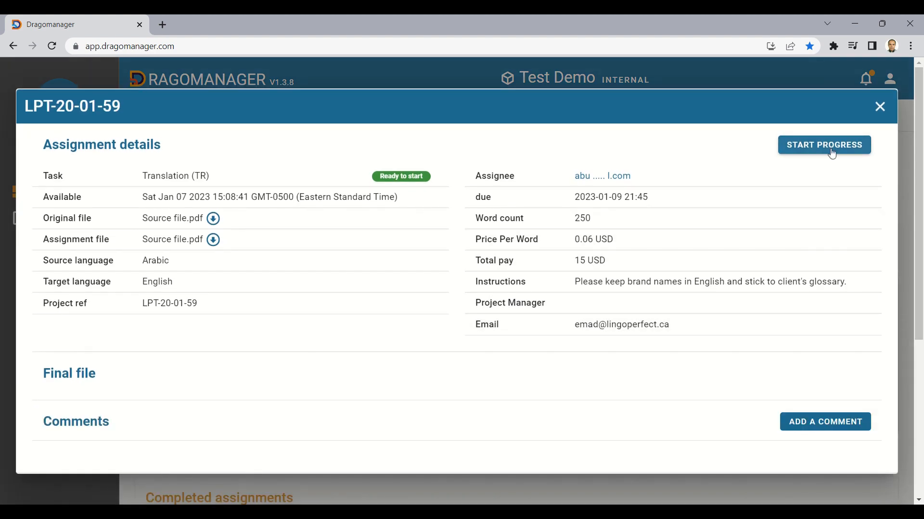
left_click(833, 154)
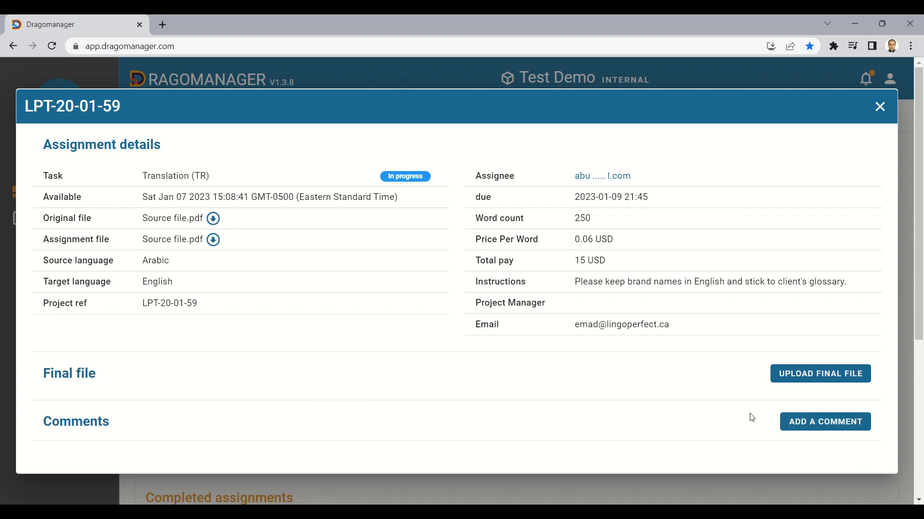
Step: Add the comment "Hey, I've just started working on the job. Thank you." to the Translation assignment
left_click(815, 424)
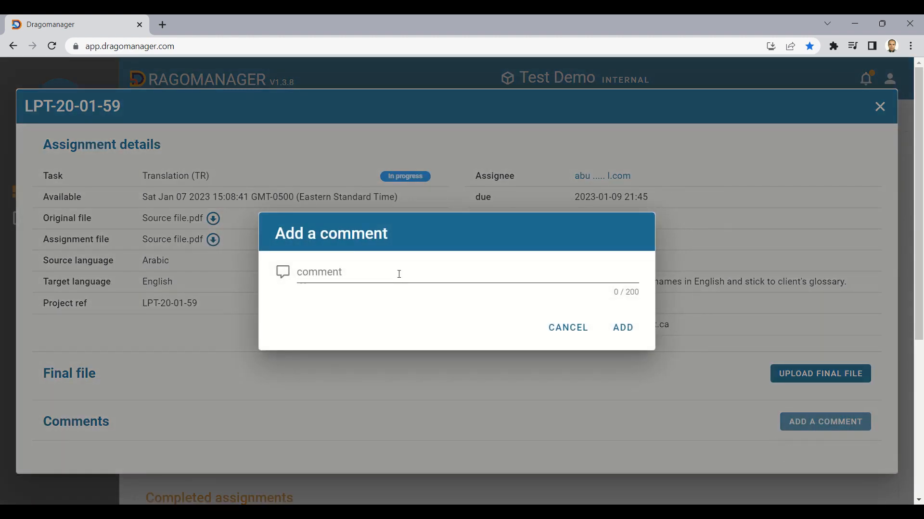
left_click(399, 274)
type("Hey")
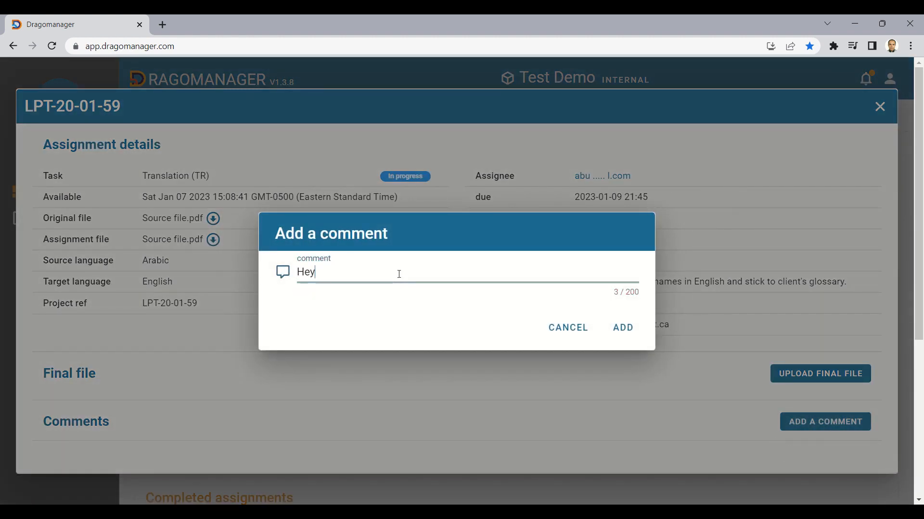
type(", I've just started working on the job.")
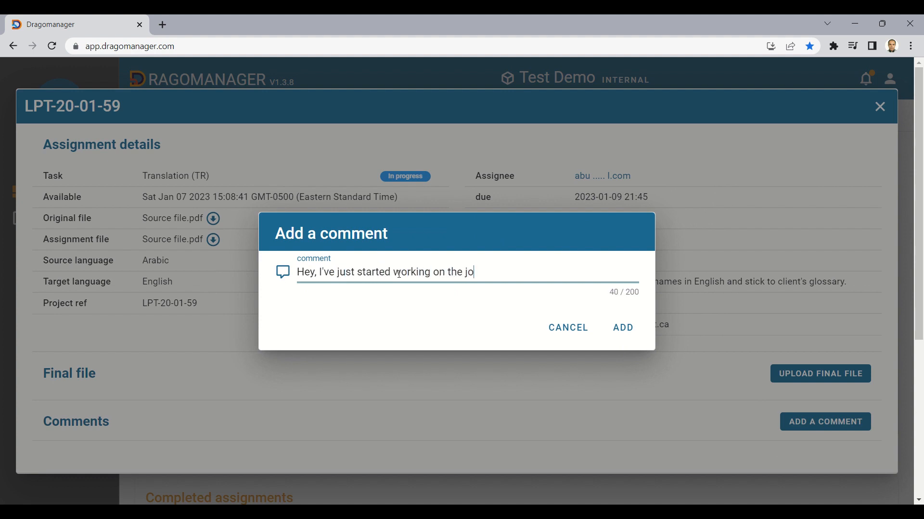
type(" Thank you.")
left_click(622, 327)
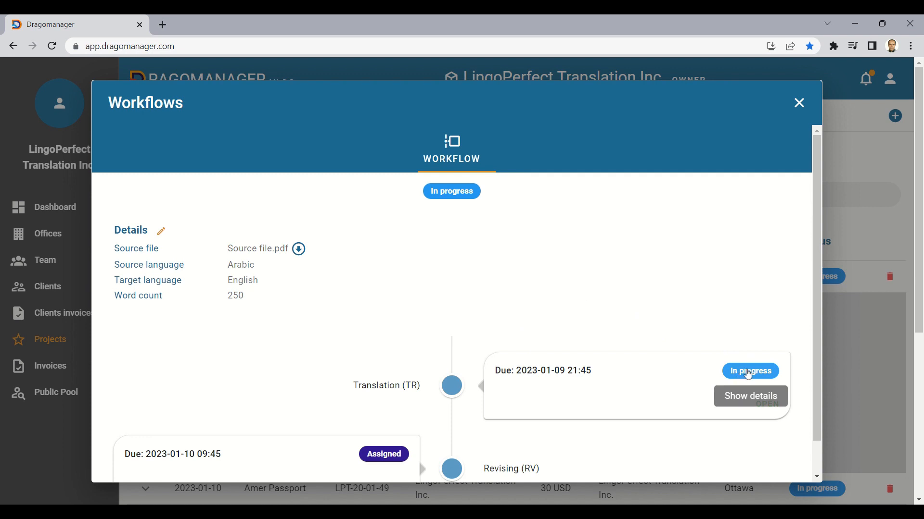
Step: Check the Translation task's details and offer statuses in the agency's workflow view
left_click(749, 374)
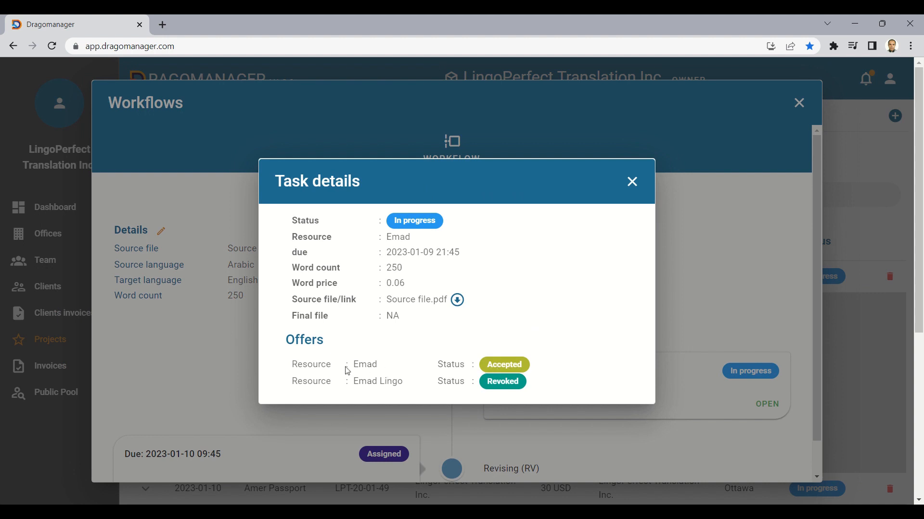
double_click(360, 366)
left_click(633, 182)
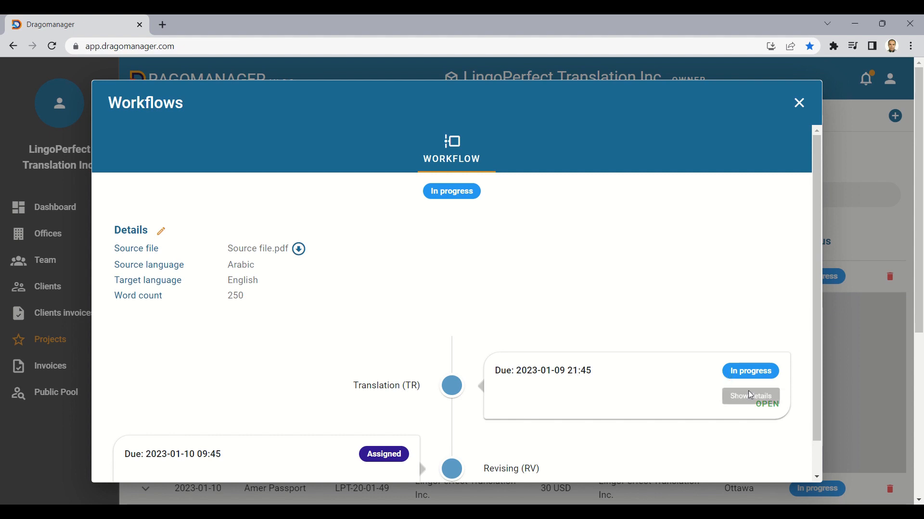
Step: Reply on the Translation assignment with the comment "Thank you for letting me know." and close the assignment
left_click(770, 412)
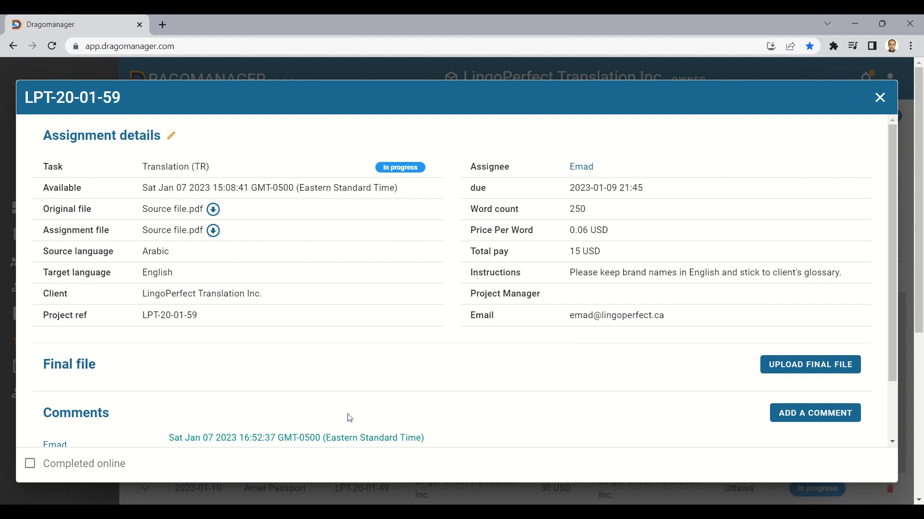
left_click(800, 415)
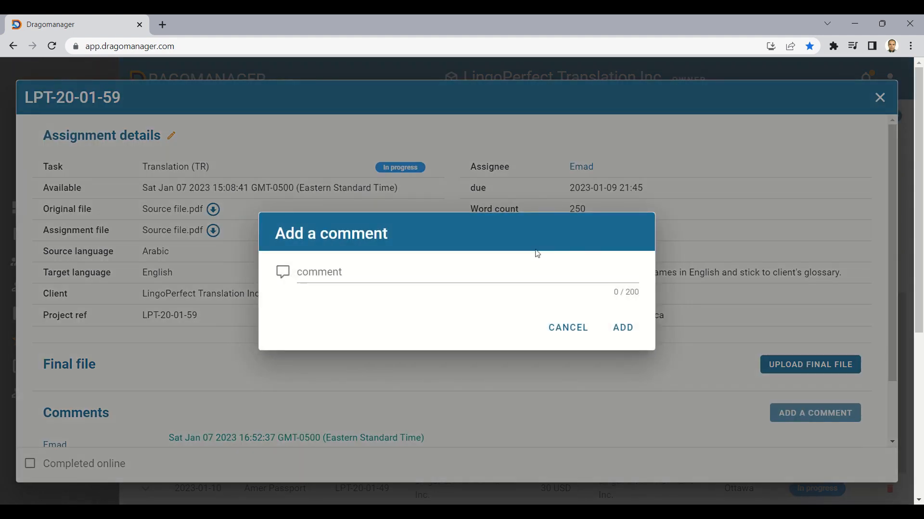
left_click(522, 267)
type("Thank you for letti")
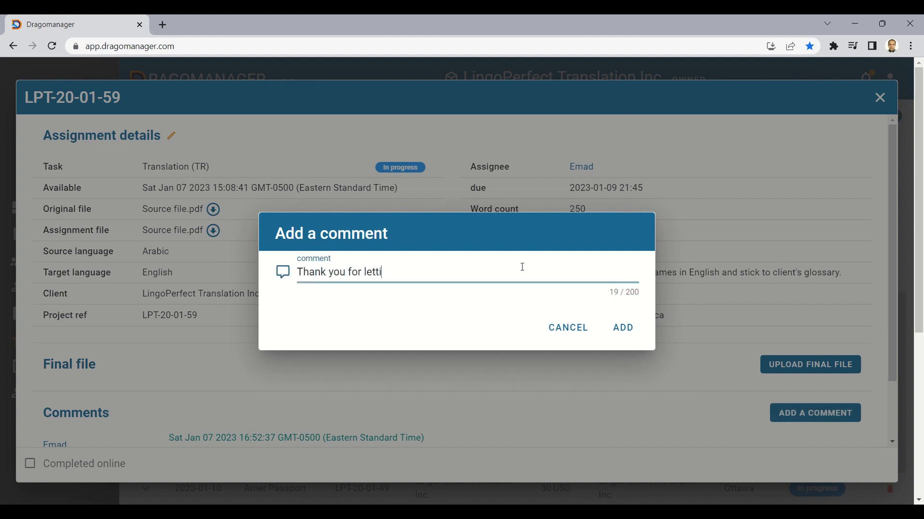
type("ng me know.")
left_click(624, 327)
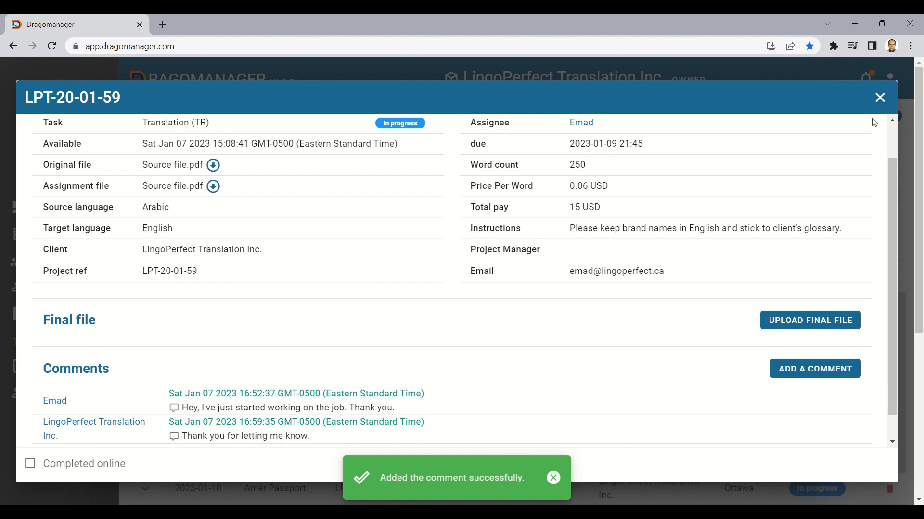
left_click(880, 97)
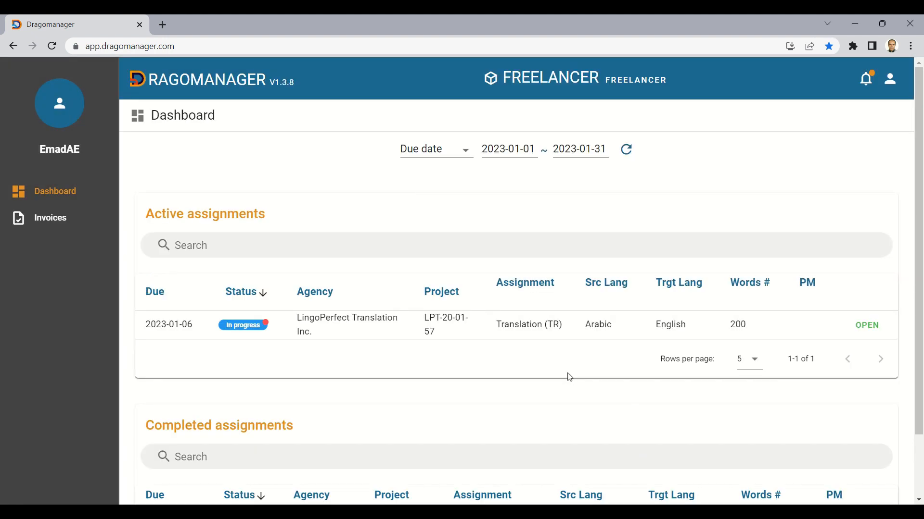
Step: Open the freelancer's in-progress Translation assignment and try its Completed online option
left_click(867, 326)
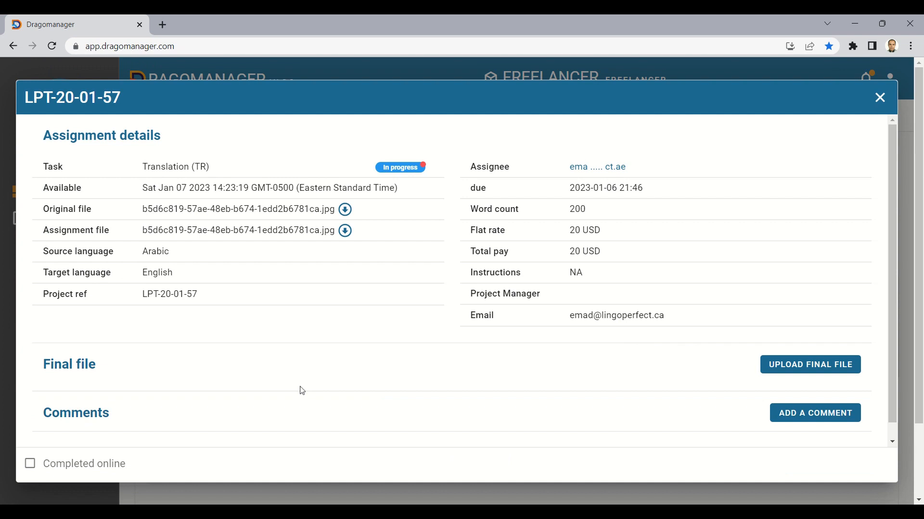
left_click(32, 466)
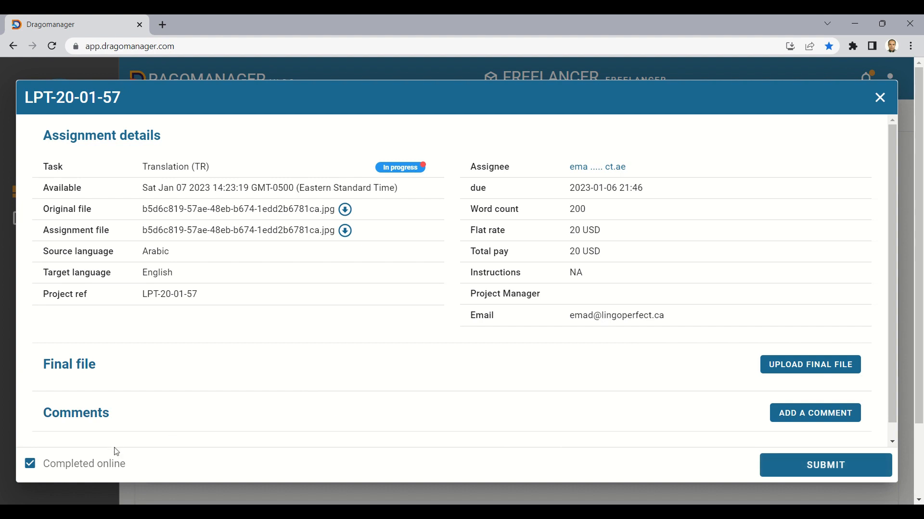
left_click(68, 470)
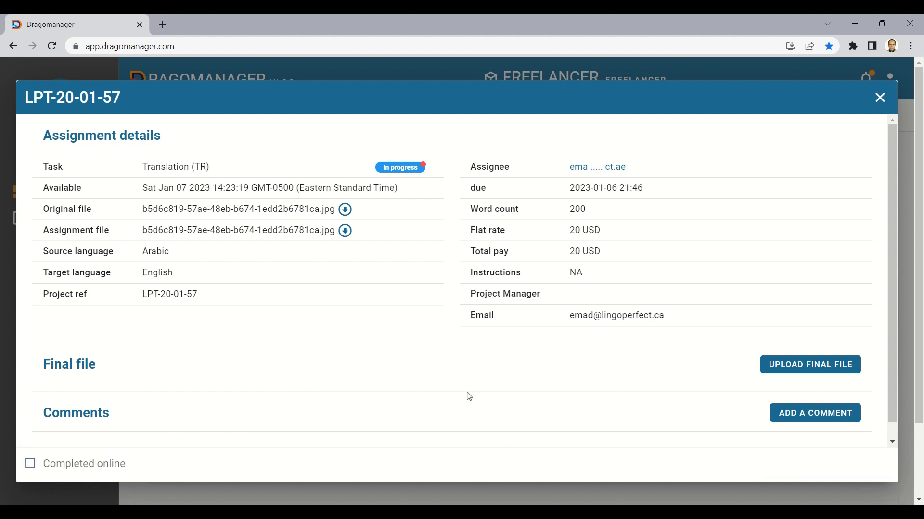
Step: Upload Target.docx as the Translation assignment's final file and submit the assignment
left_click(825, 370)
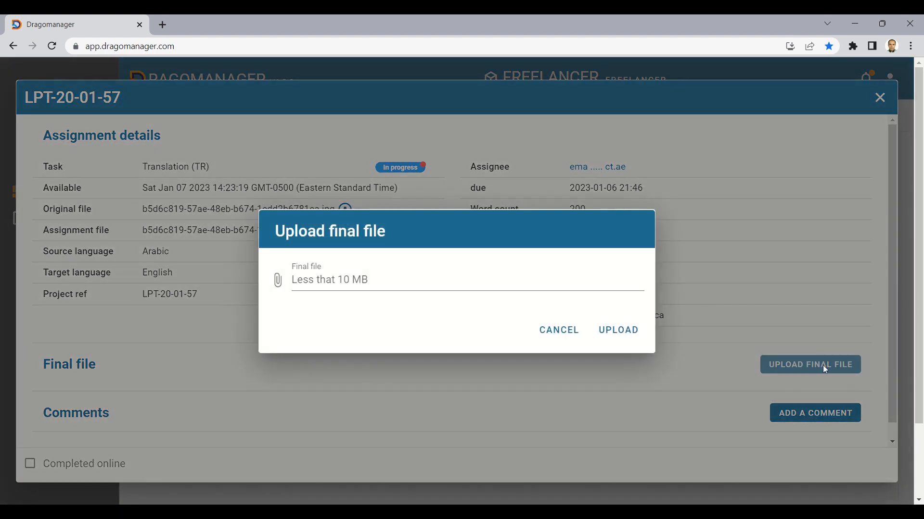
left_click(462, 283)
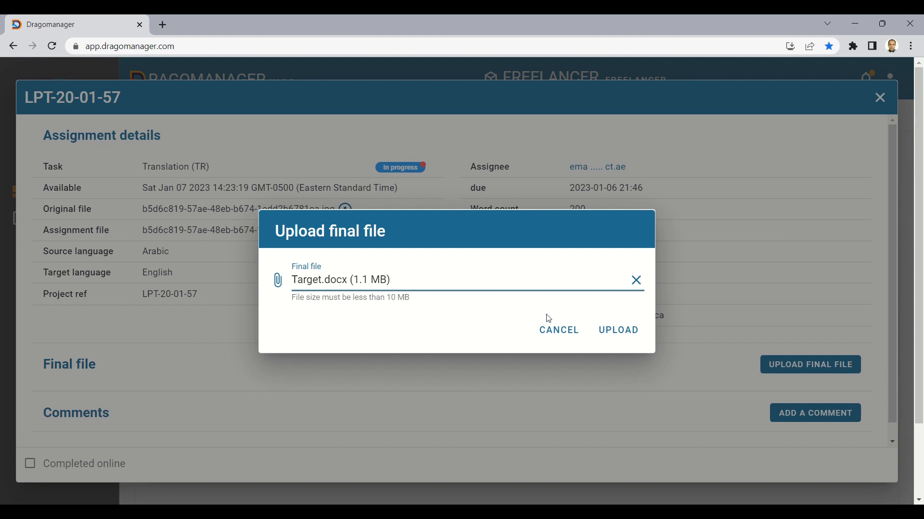
left_click(620, 332)
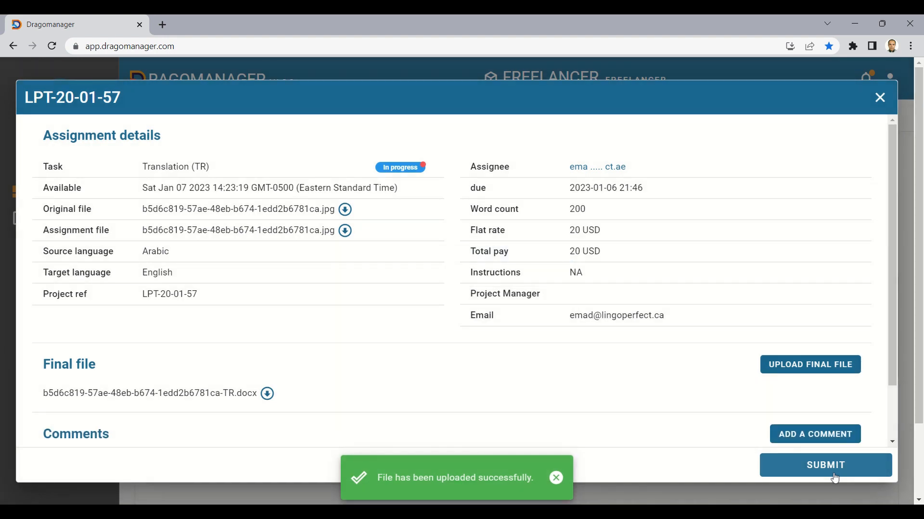
left_click(835, 478)
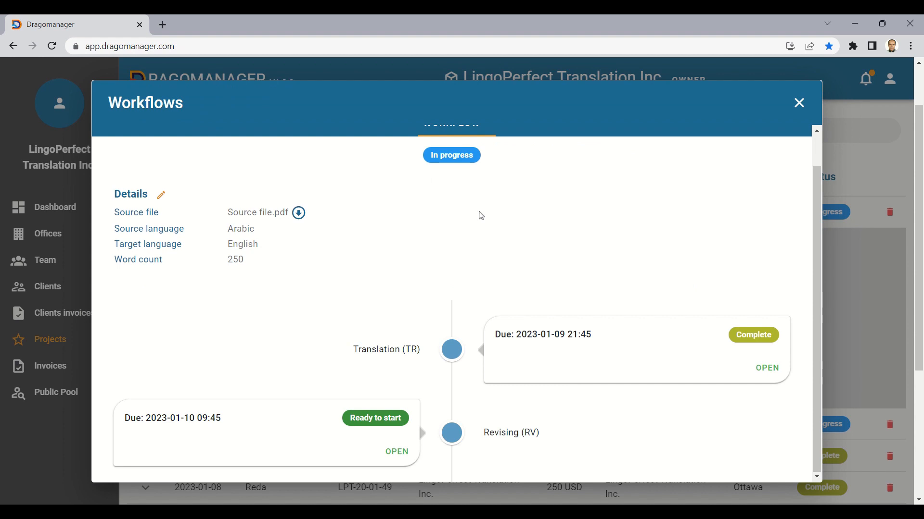
Step: Check the details of the Translation and Revising tasks in the agency's workflow, including their source and final files
left_click(751, 337)
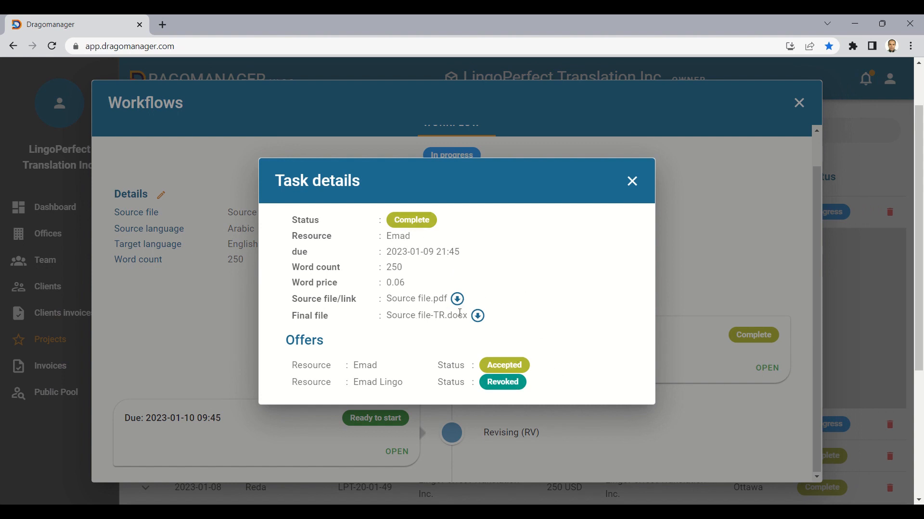
left_click(633, 181)
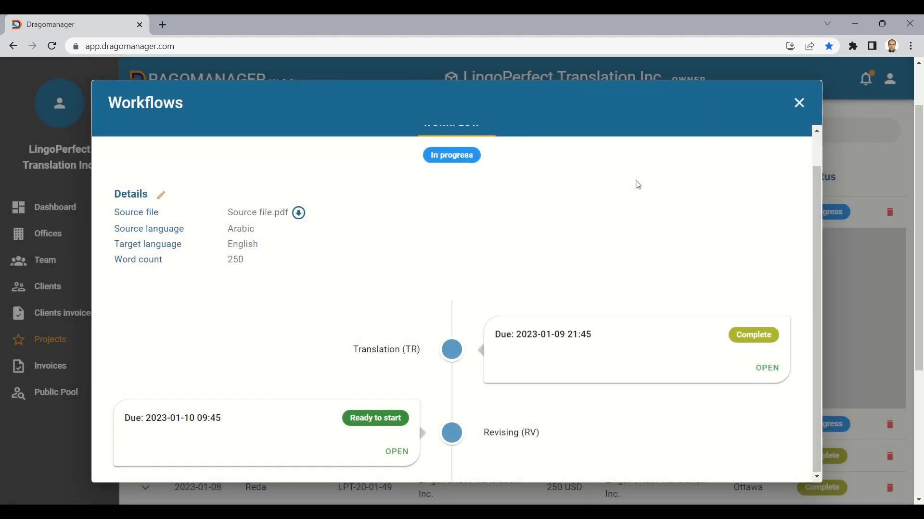
scroll(485, 366, "down", 1)
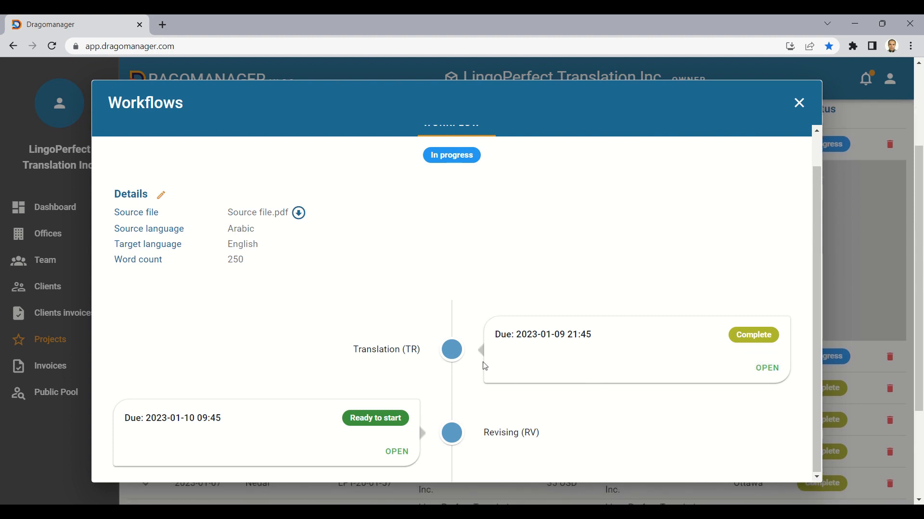
left_click(373, 422)
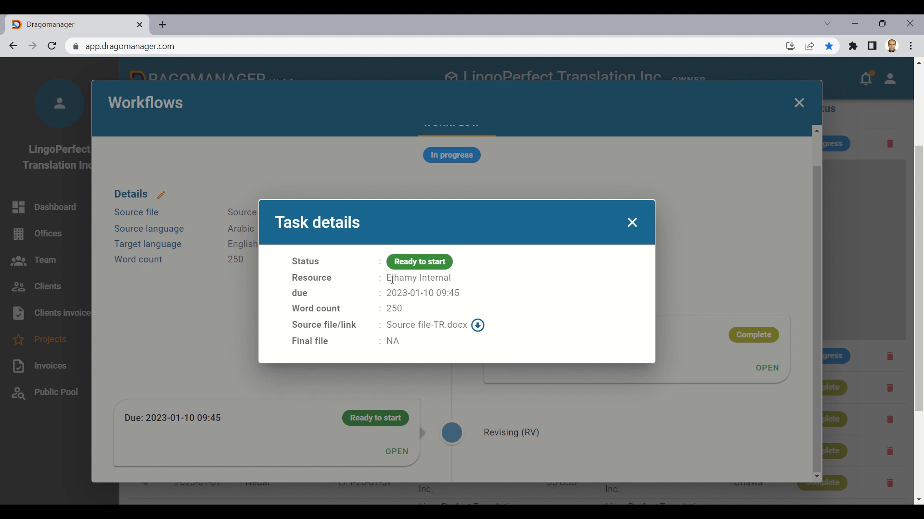
left_click(631, 224)
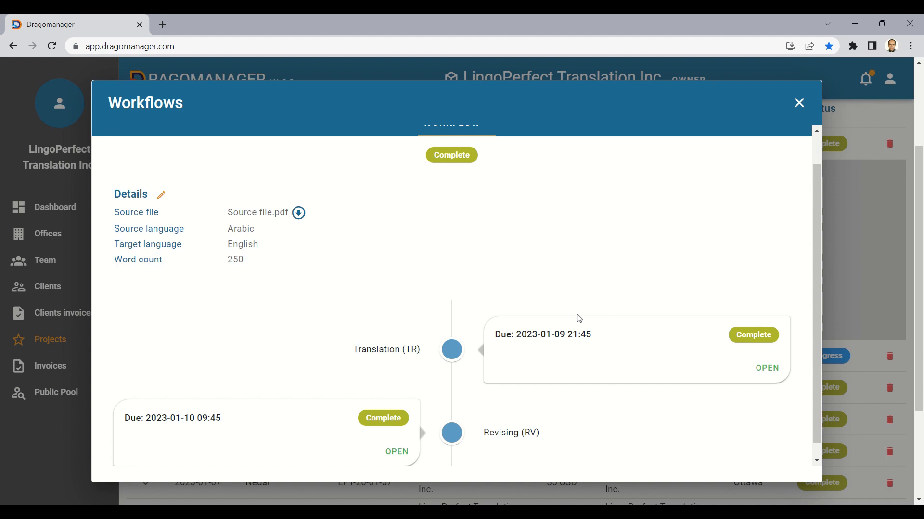
Step: Review the workflow's task statuses, close the workflow and collapse Project1's details
scroll(579, 319, "down", 1)
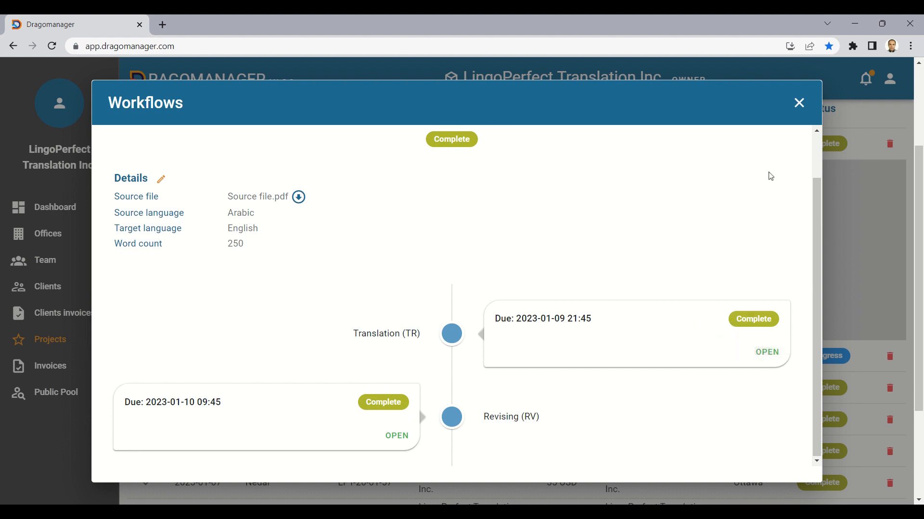
left_click(799, 103)
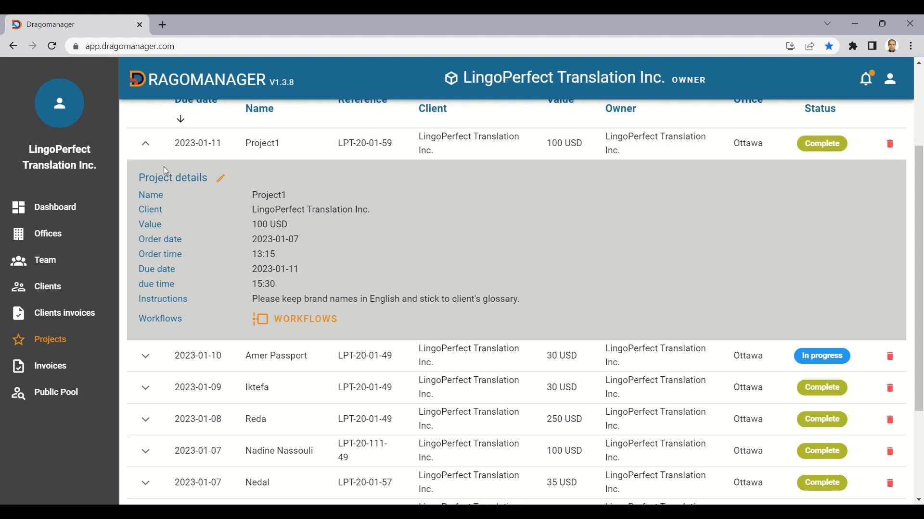
left_click(144, 144)
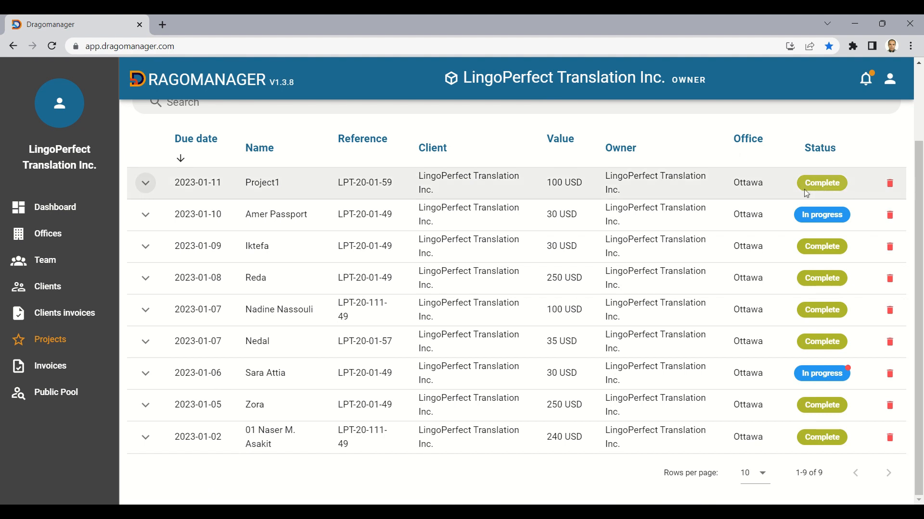